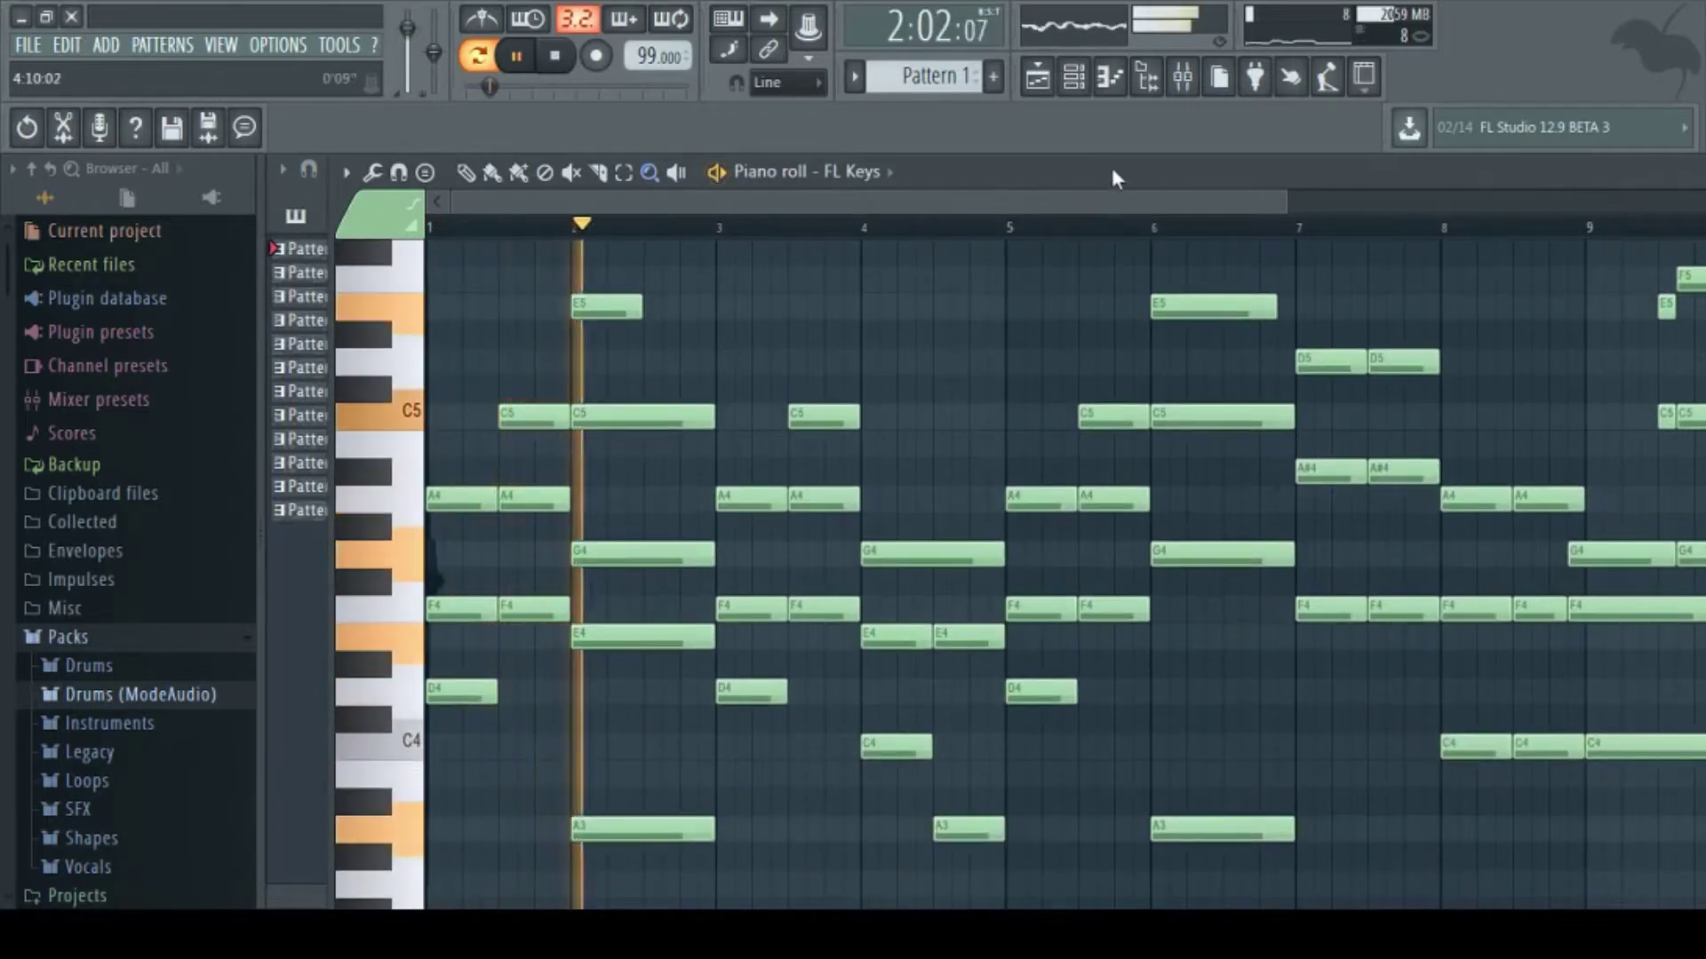
Step: Review the FL Keys notes of Pattern 1 in the piano roll during playback and stop the playback
drag(1112, 167, 1047, 144)
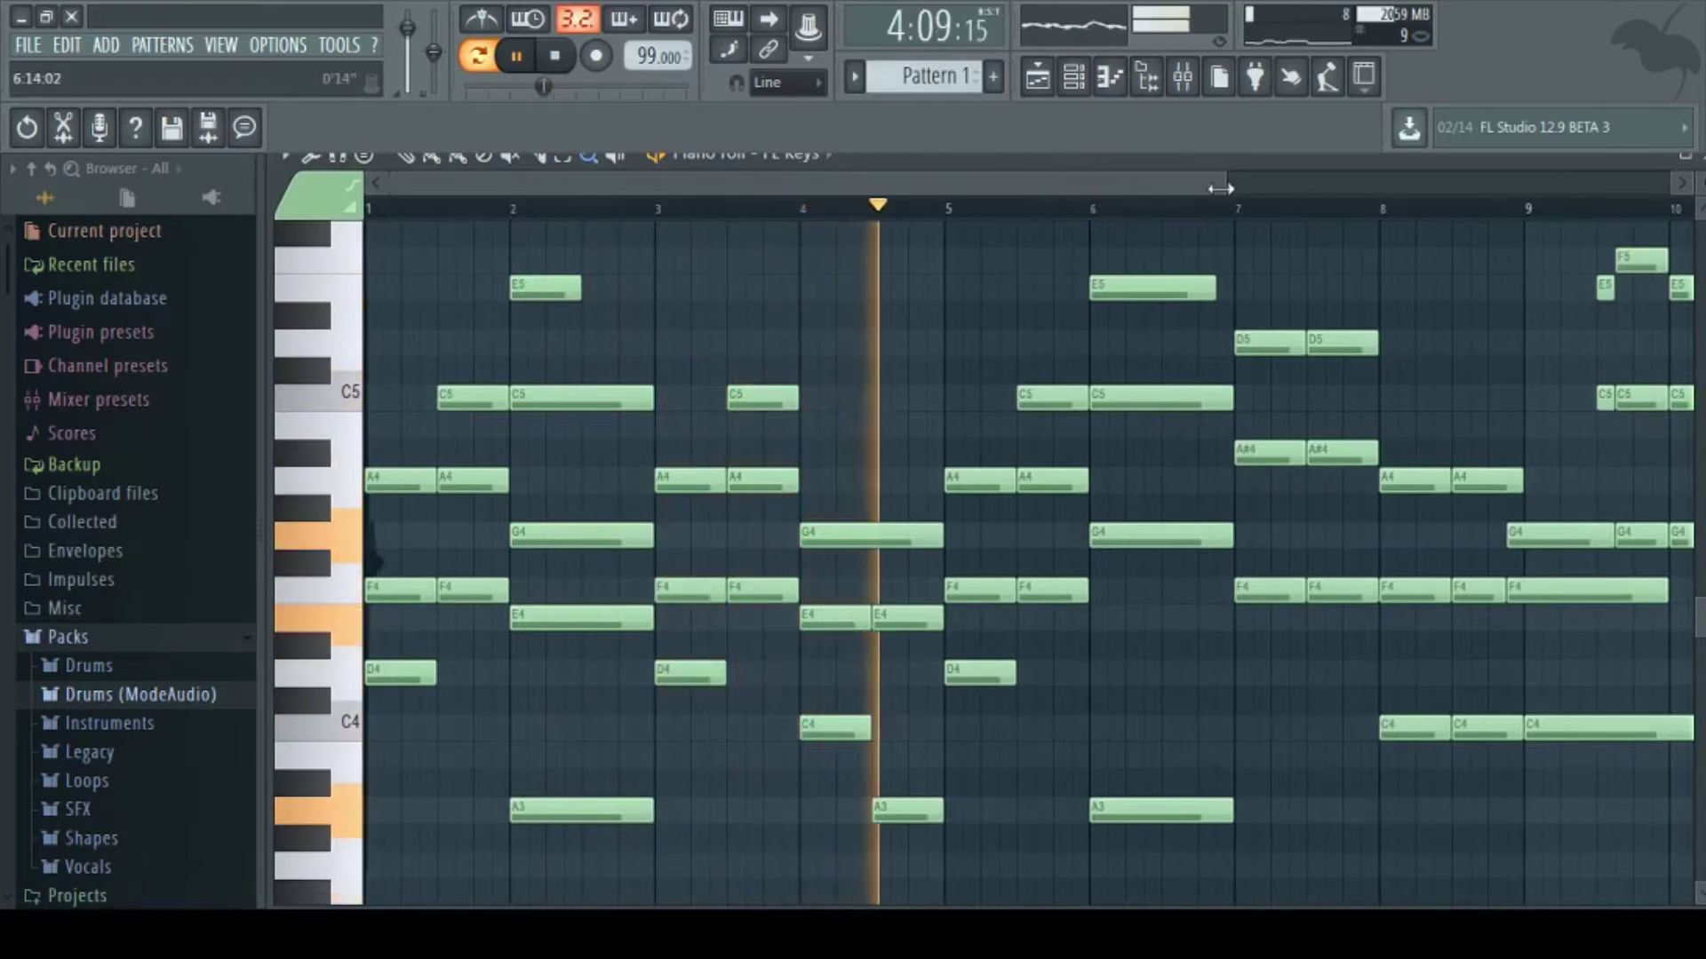
drag(1226, 184, 1367, 203)
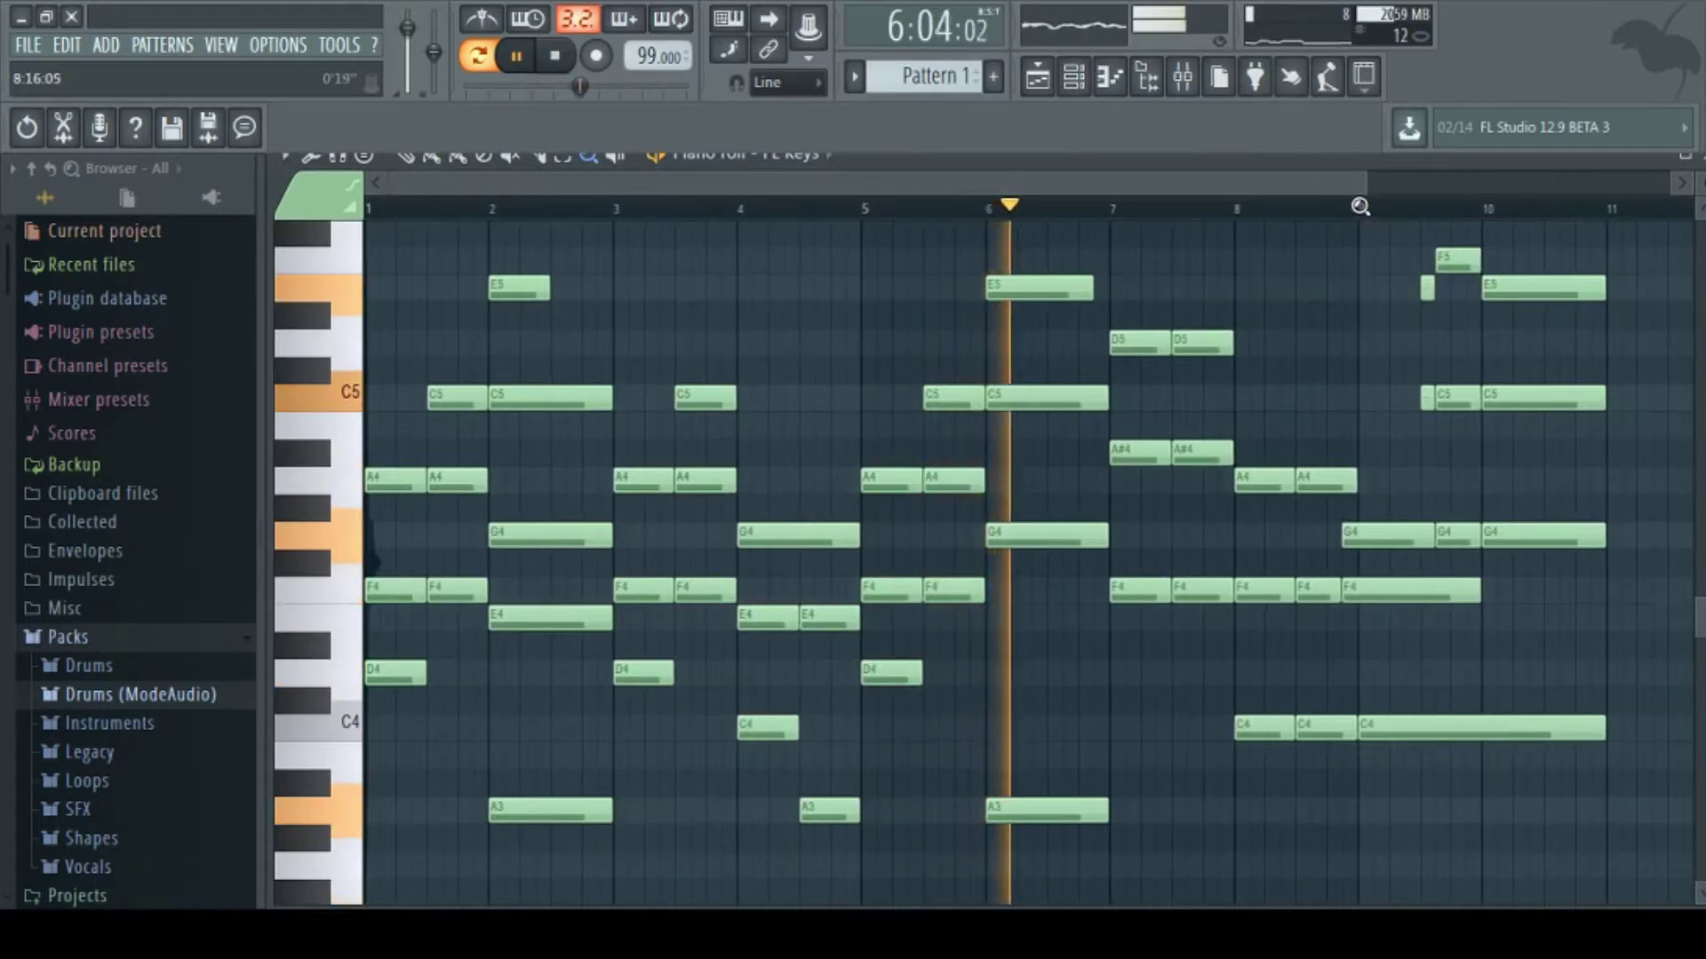
click(556, 57)
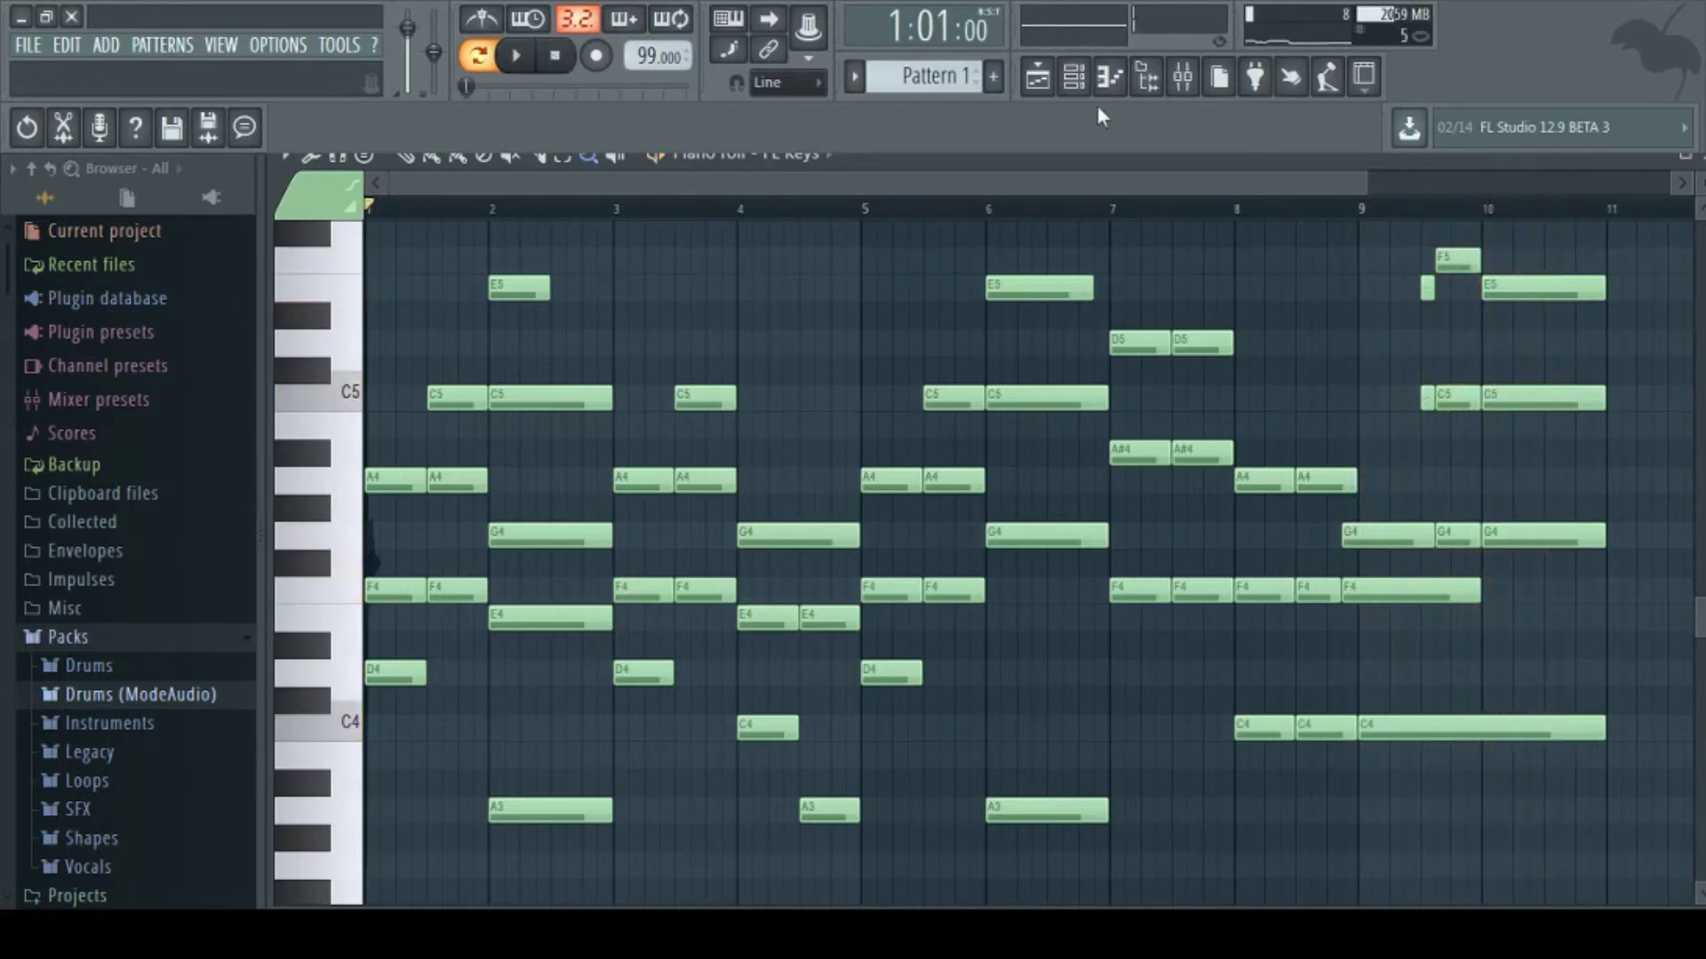
Step: Open Pattern 2 from the playlist, play its Grand Piano notes from the first bar and stop the playback
click(1054, 91)
double_click(821, 261)
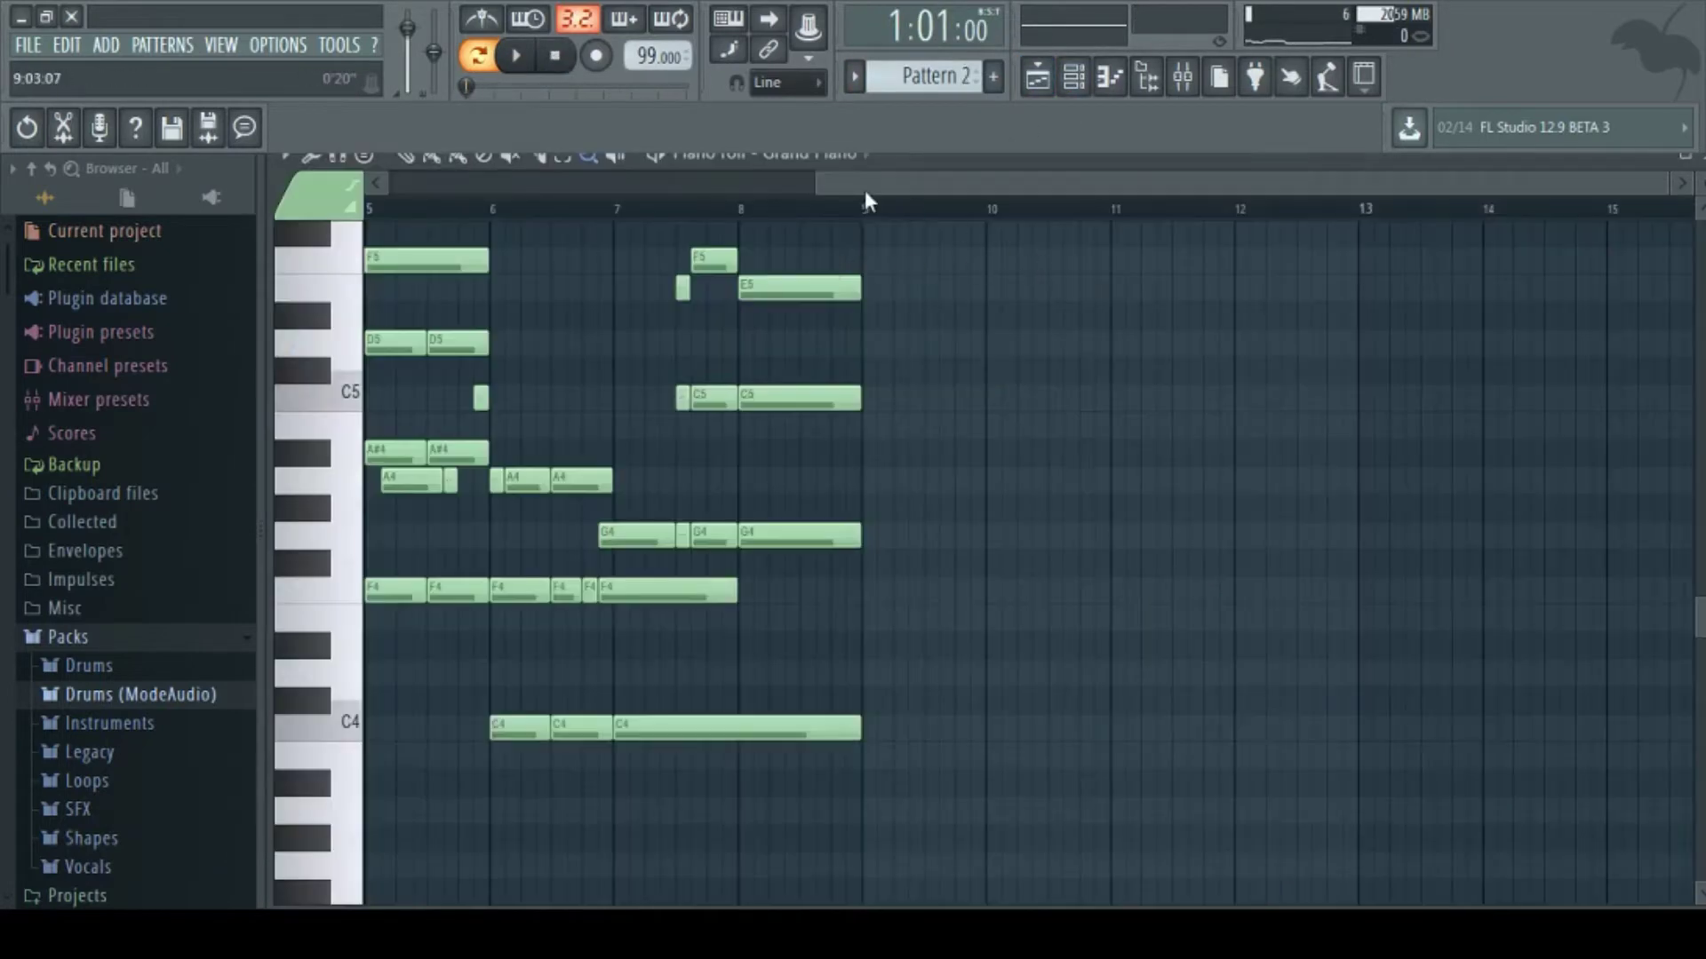
drag(865, 190, 407, 185)
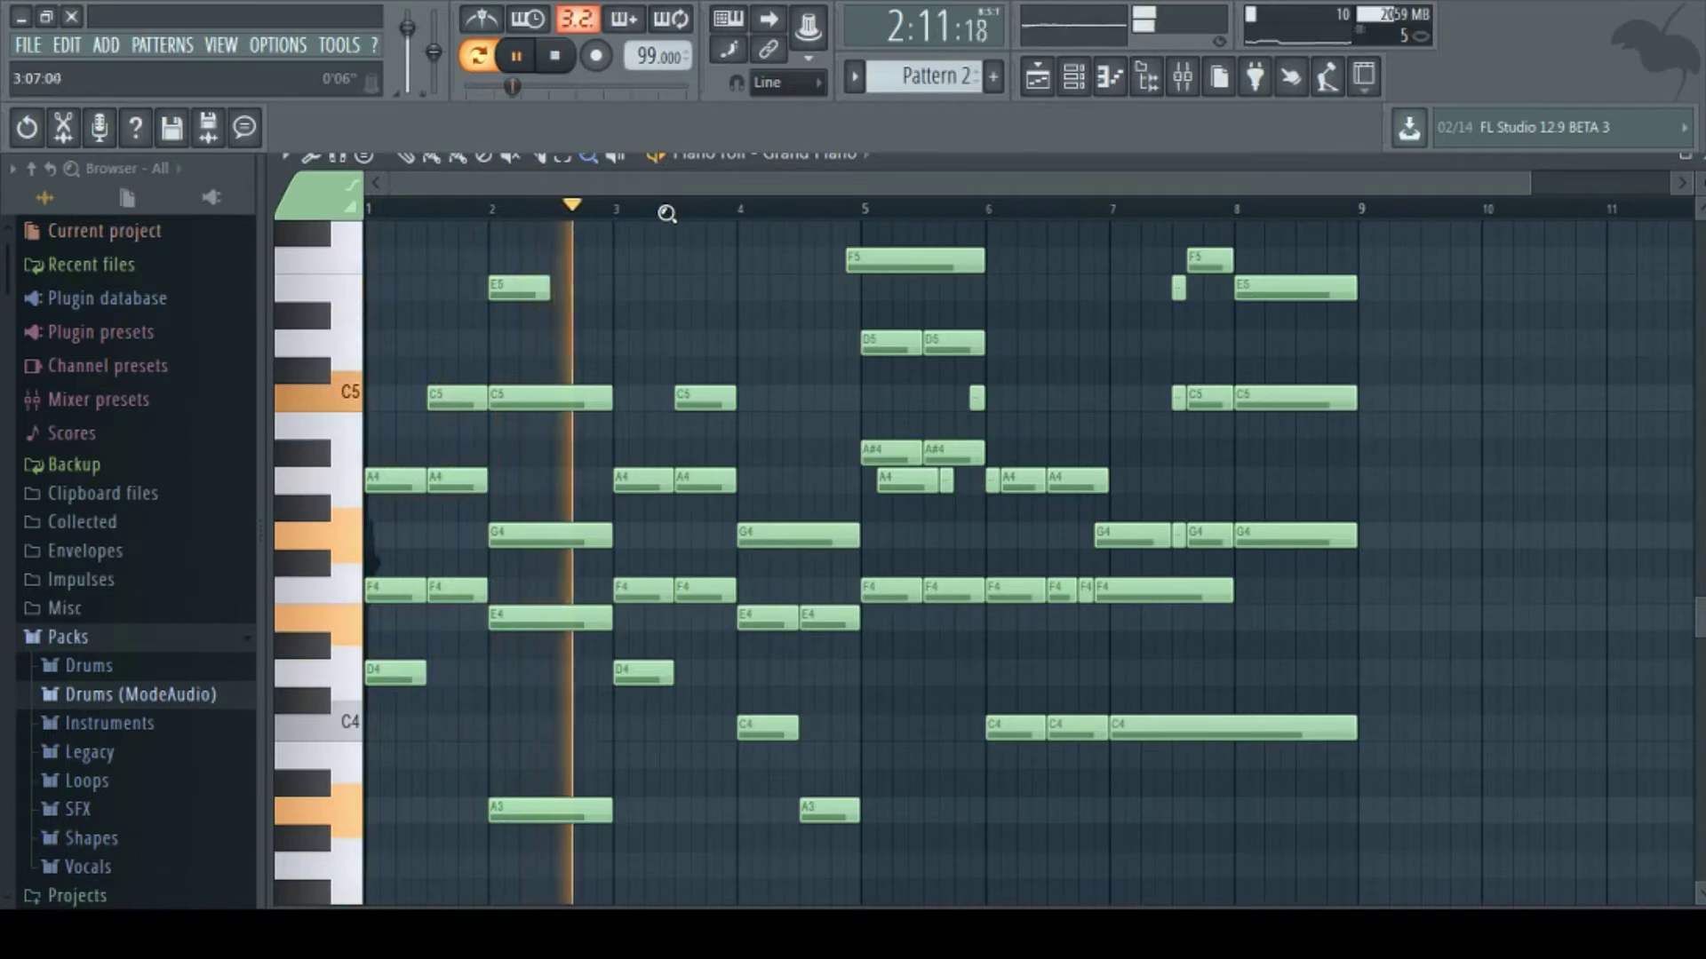
drag(931, 161, 934, 178)
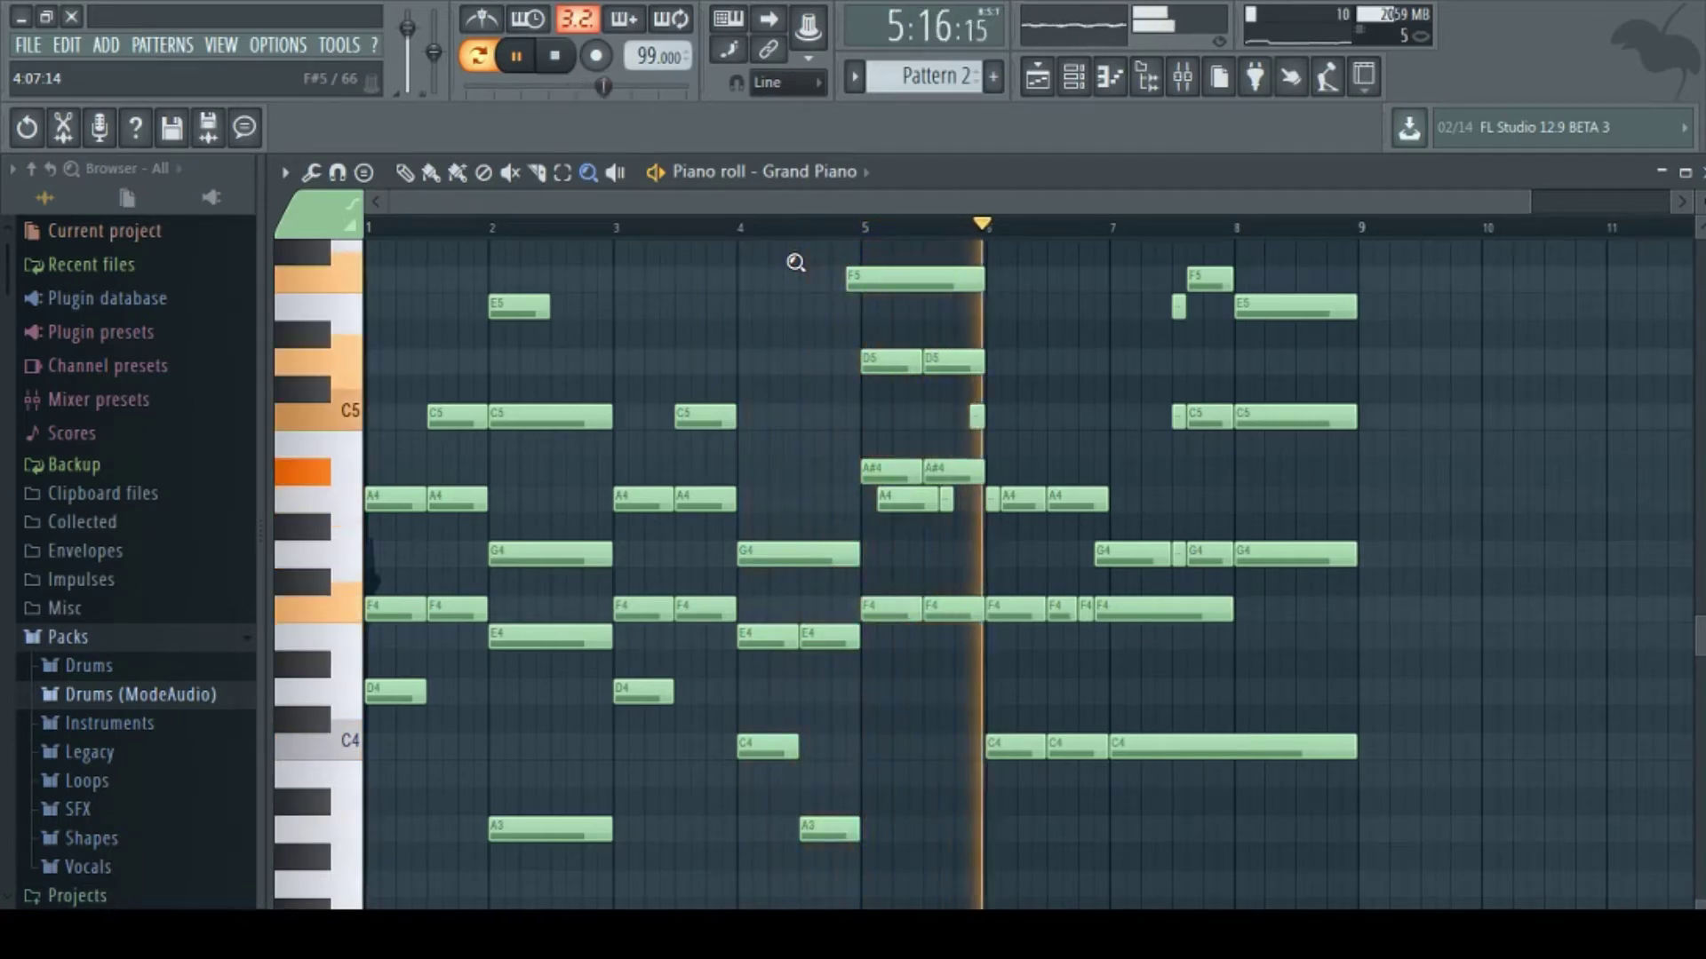
click(558, 57)
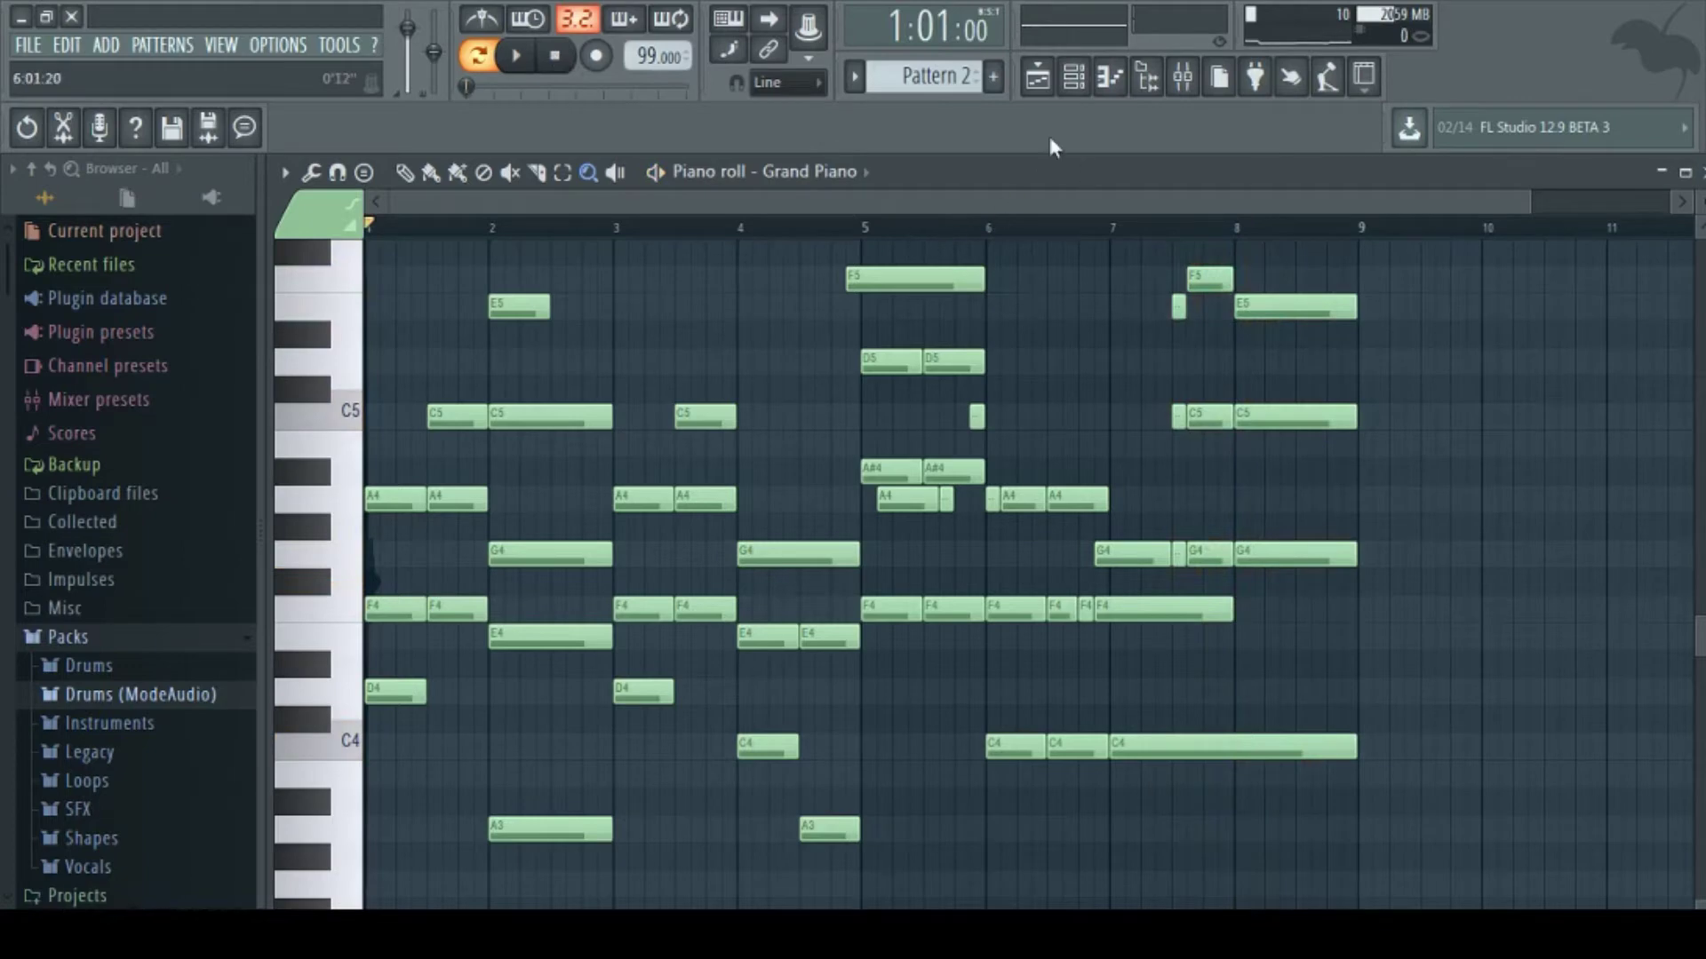
Step: Open Pattern 3 from the playlist, play its Close Grand notes from the first bar and stop the playback
click(1037, 78)
double_click(975, 280)
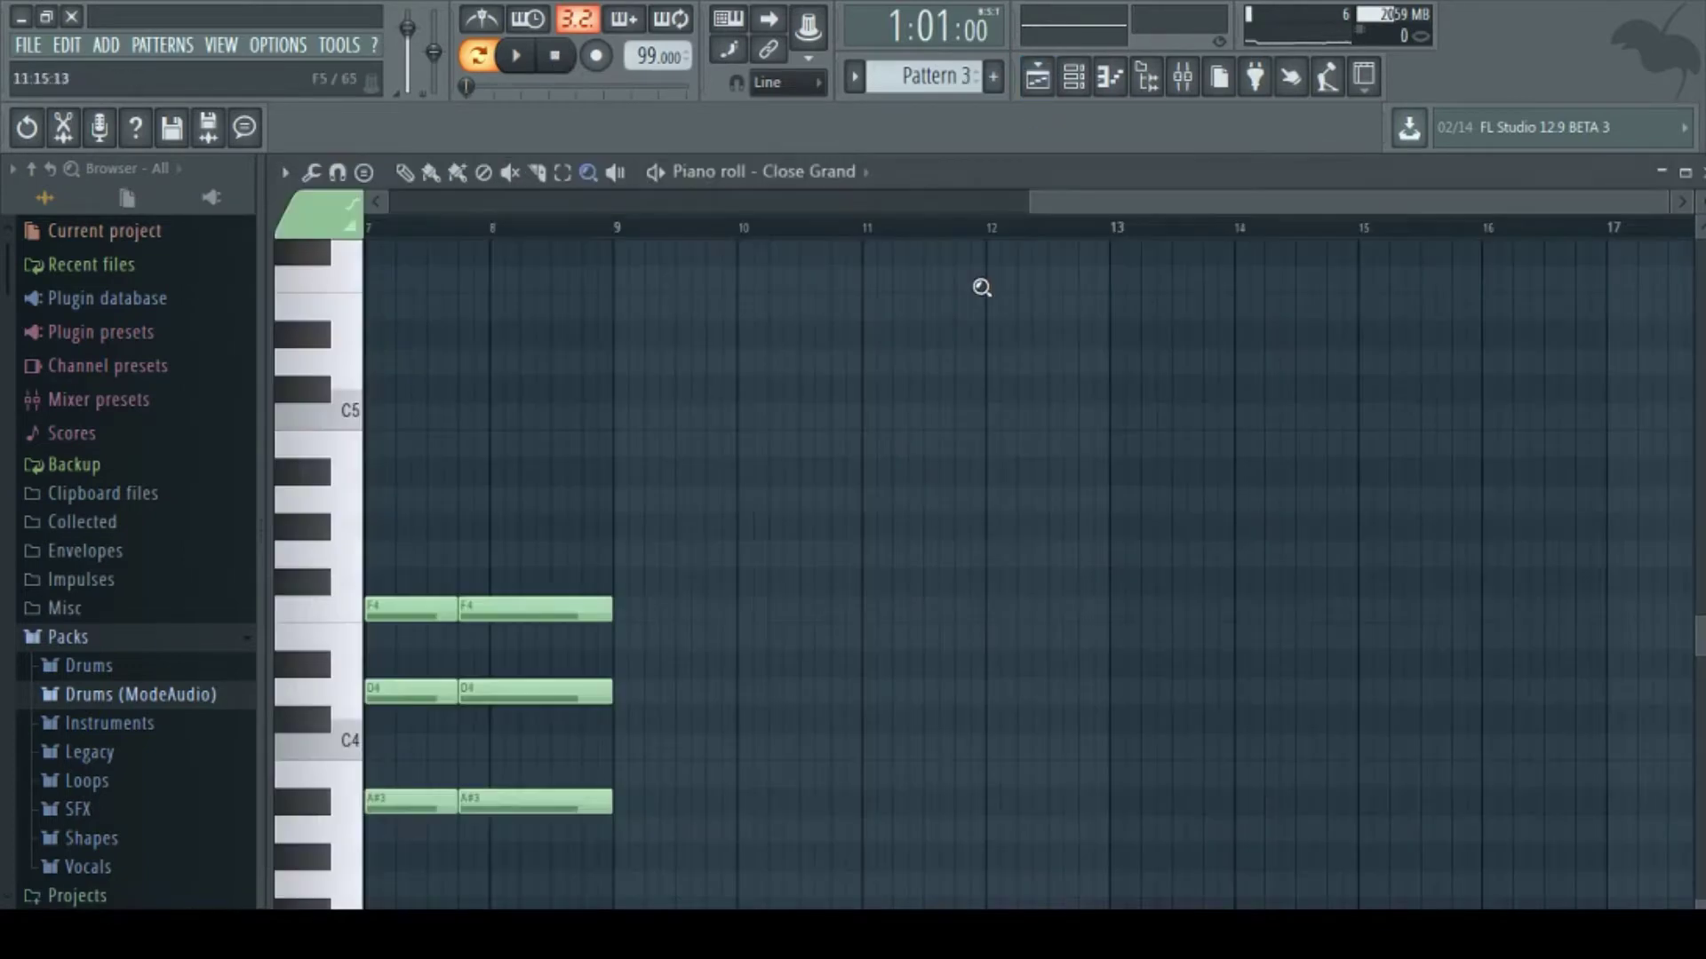
drag(1090, 202, 451, 197)
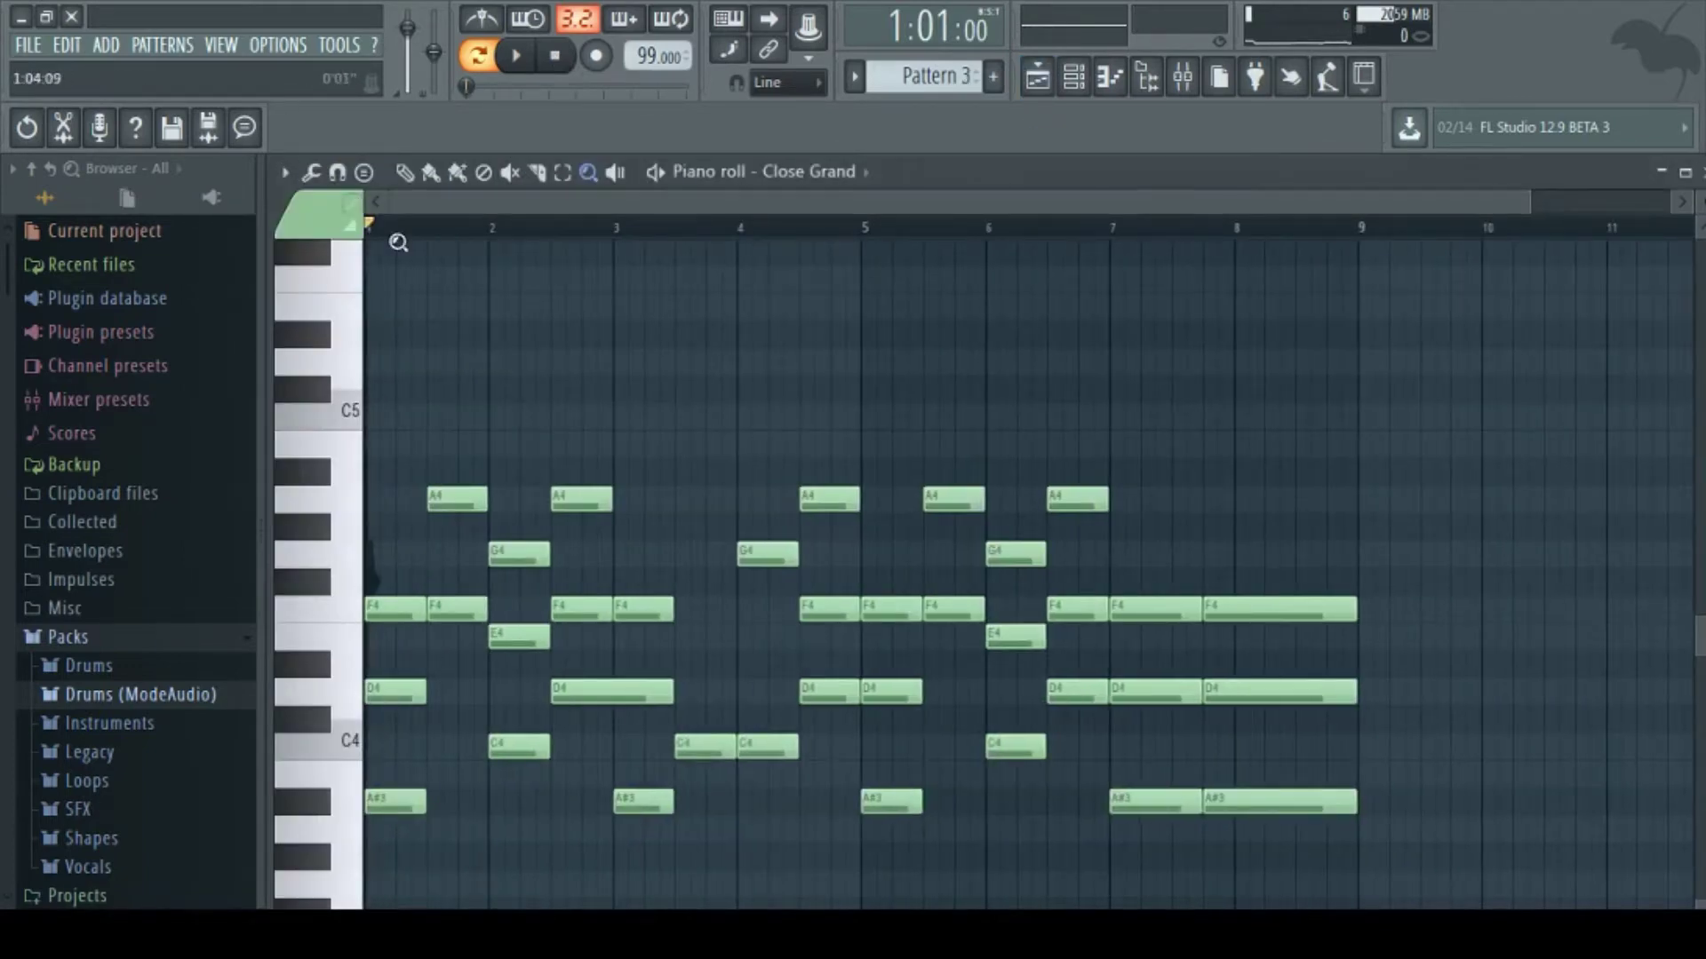
scroll(551, 366, down, 2)
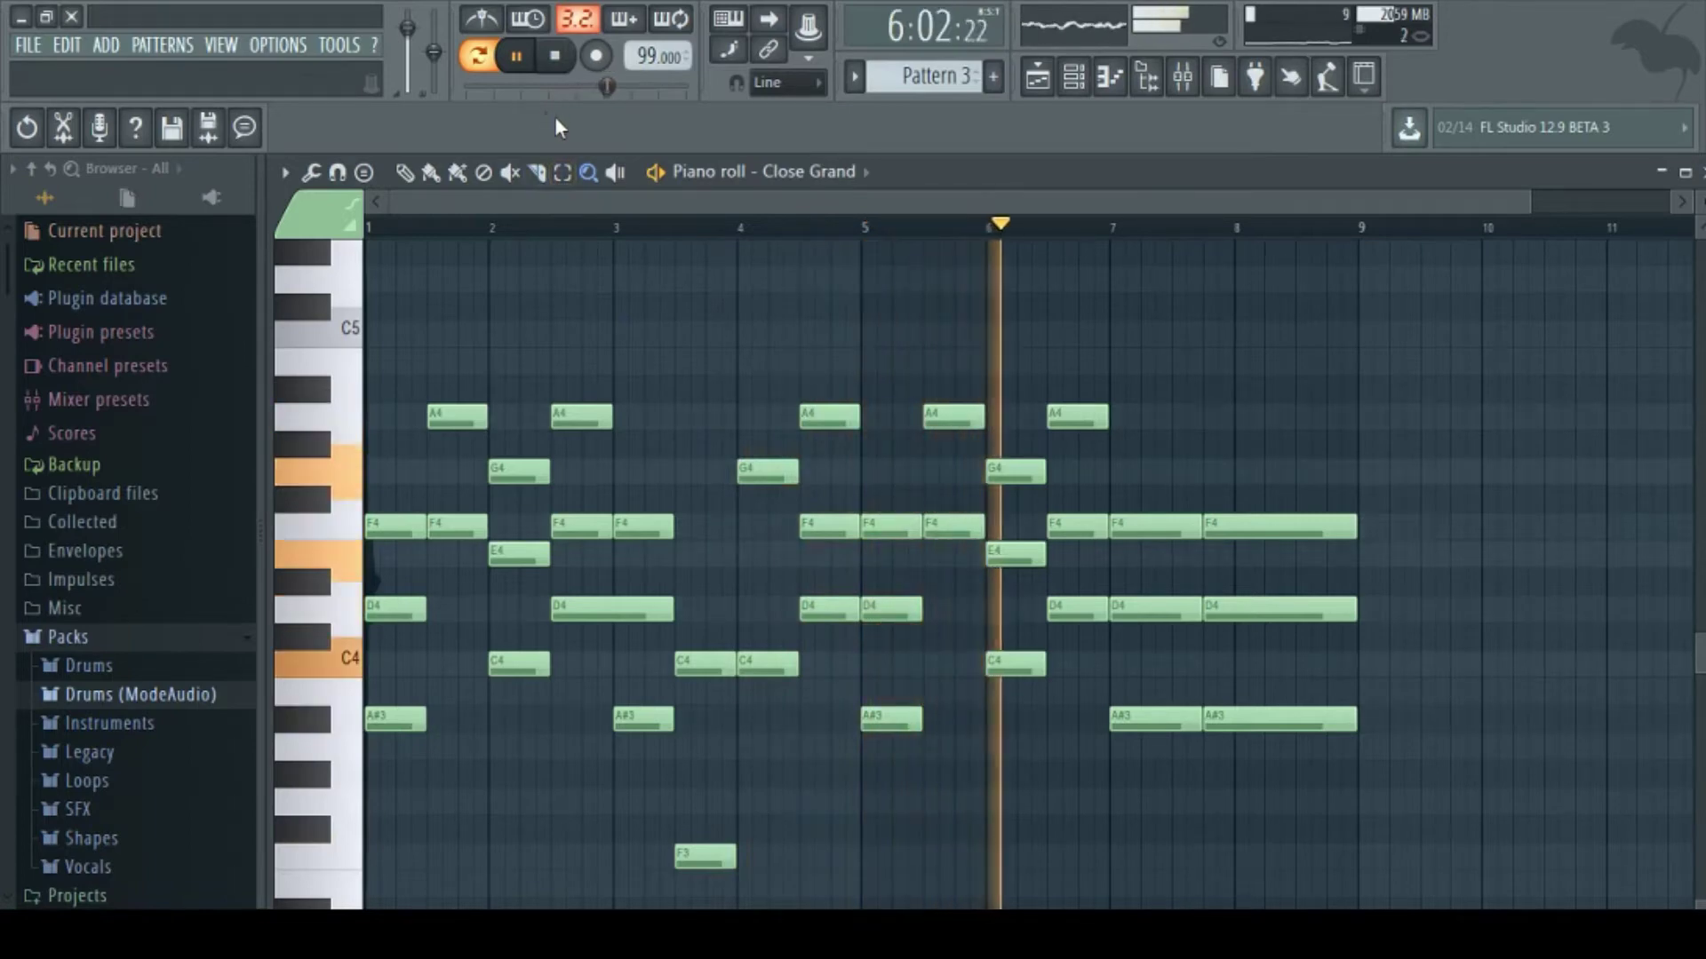
click(558, 71)
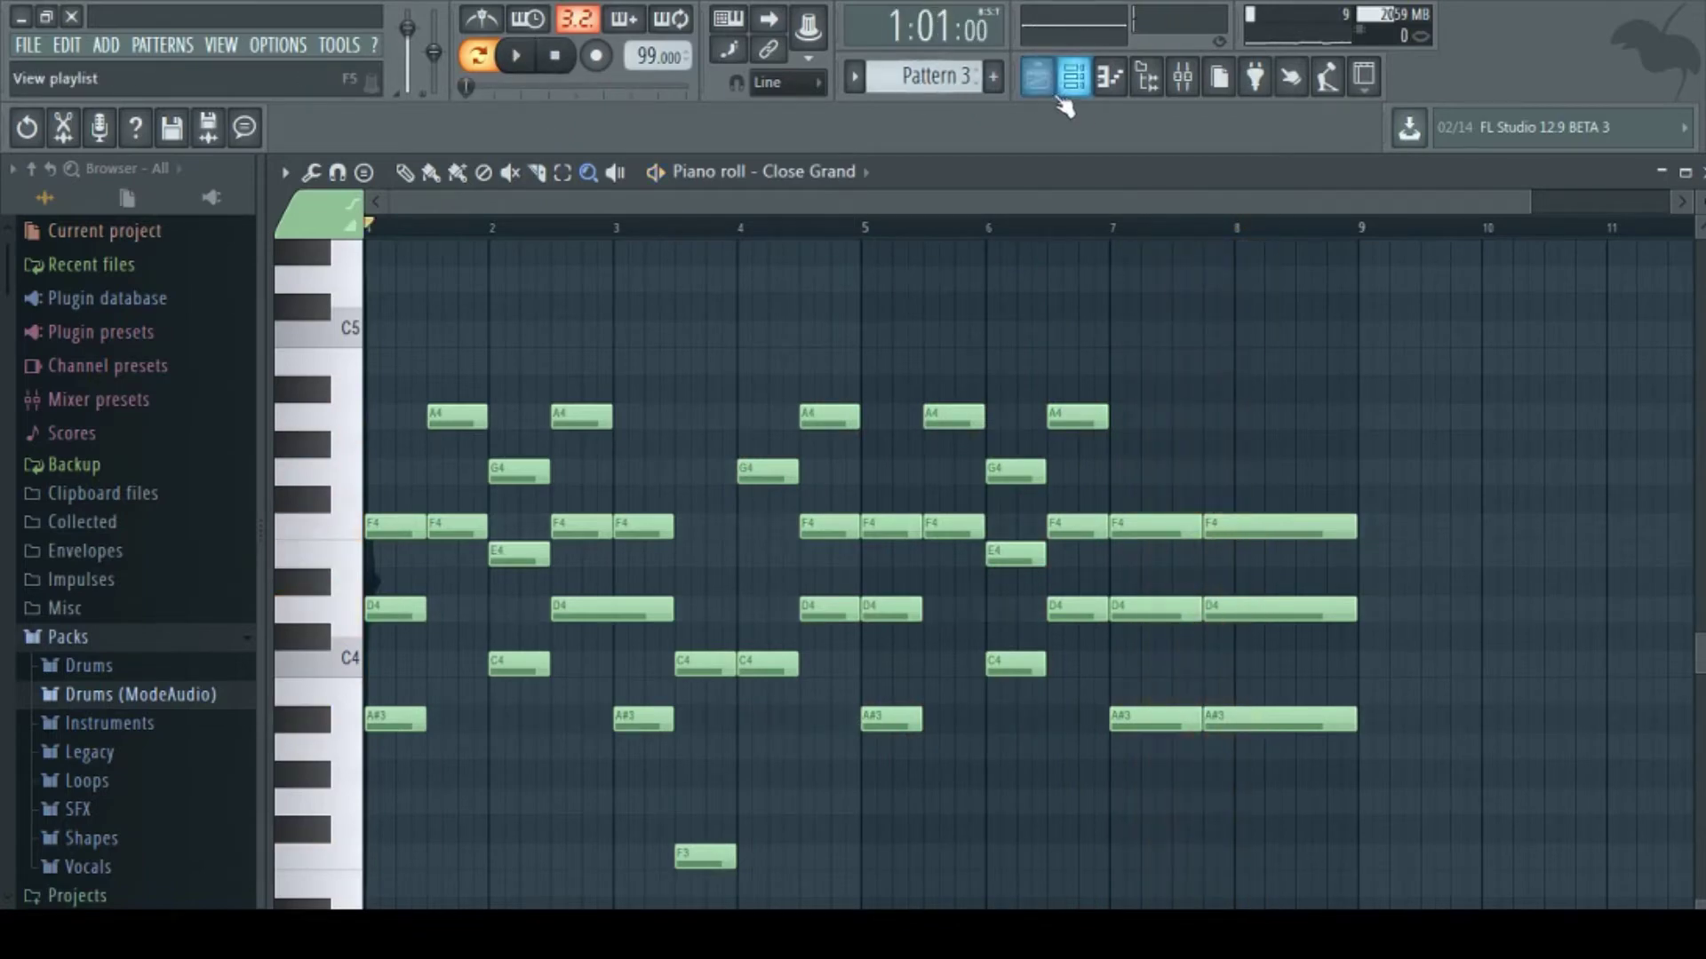
Step: Open Pattern 4 on Track 2 of the playlist, play its Nexus_2 notes and stop the playback
click(1037, 78)
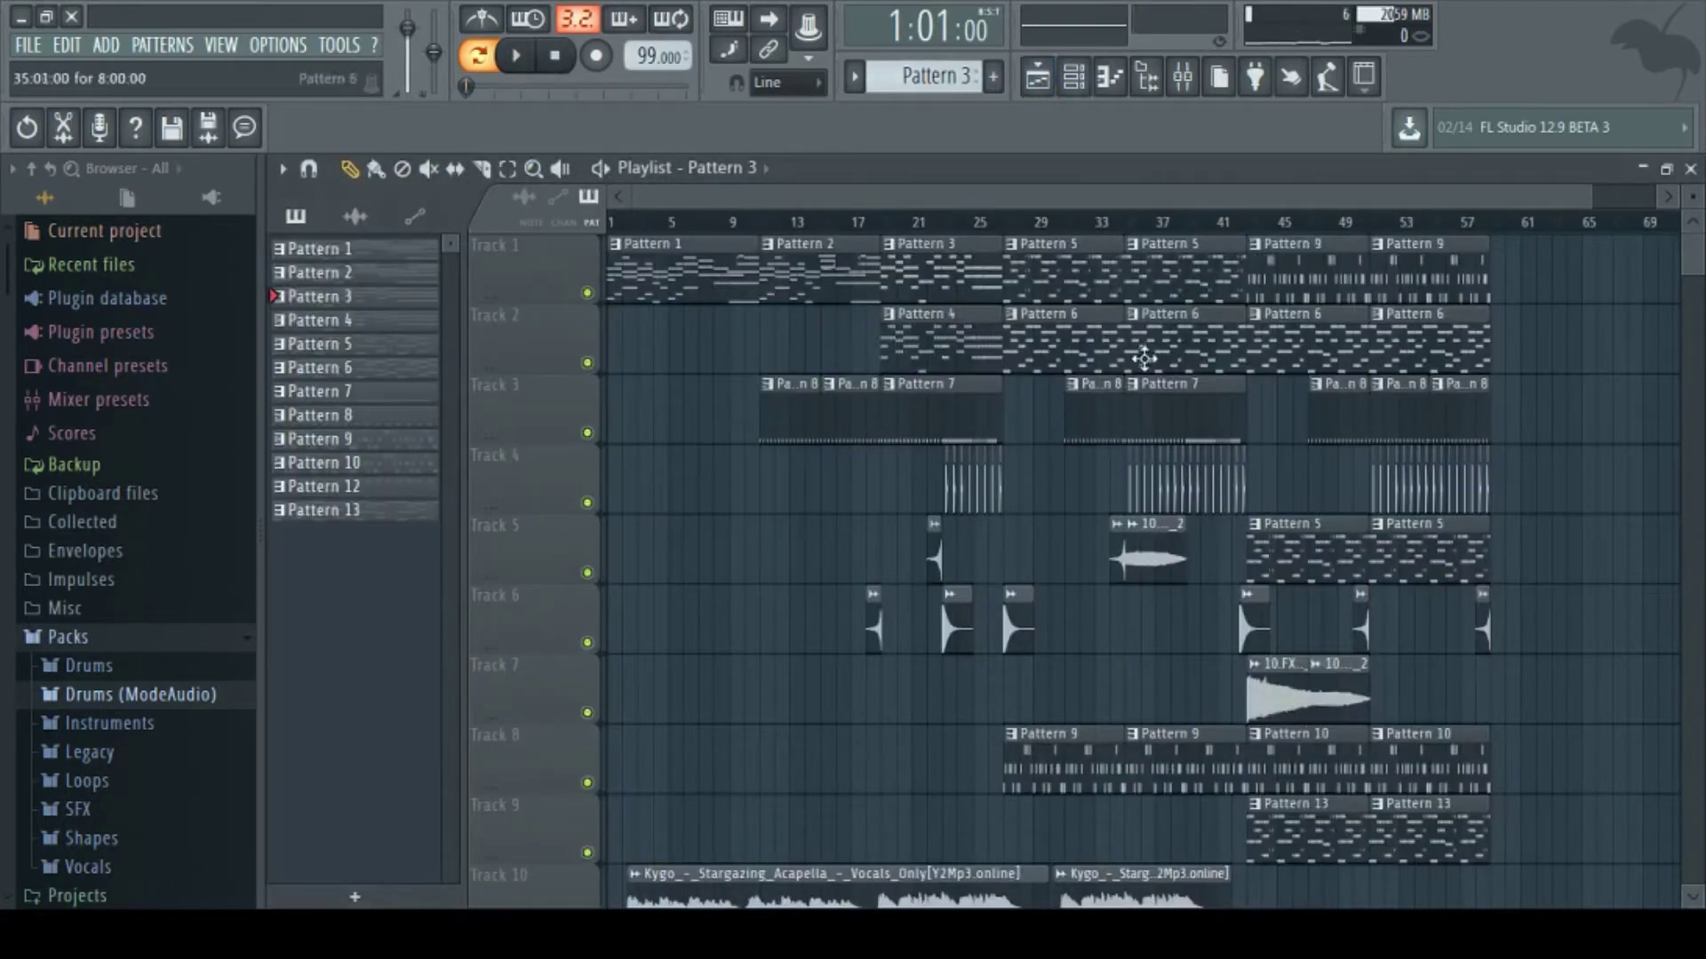
double_click(947, 346)
drag(893, 193, 439, 199)
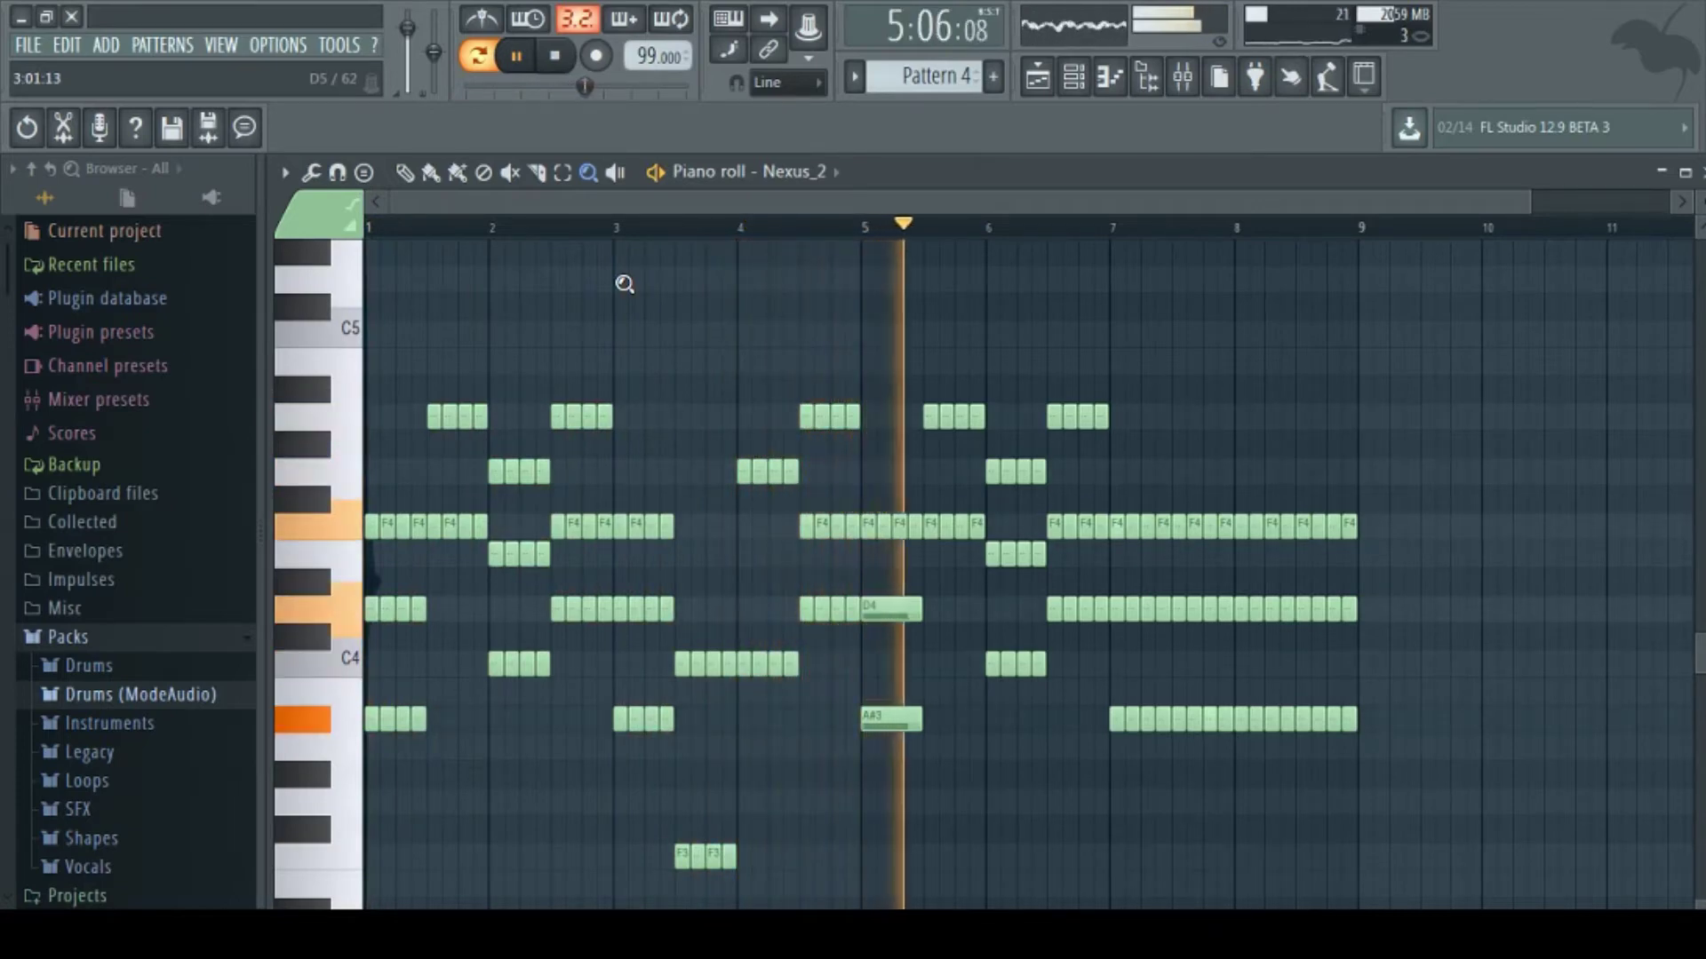
click(561, 60)
Step: Open Pattern 5 from the playlist and play its Nexus_2 #2 notes through in the piano roll
click(1037, 79)
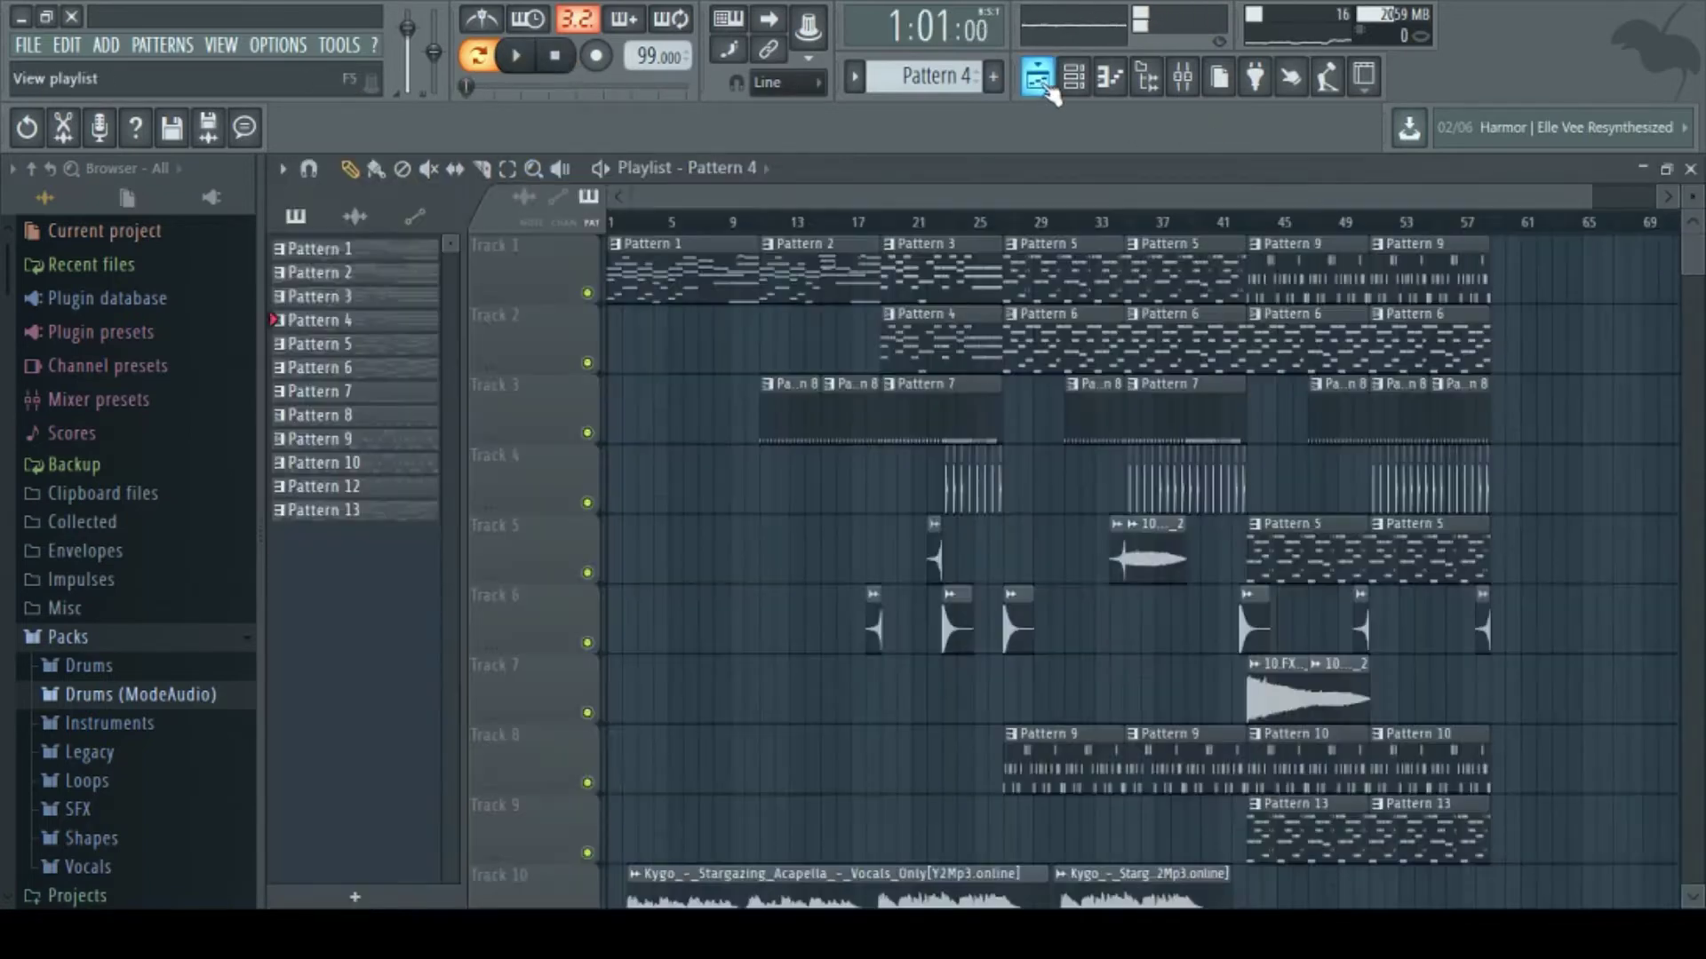
double_click(1092, 274)
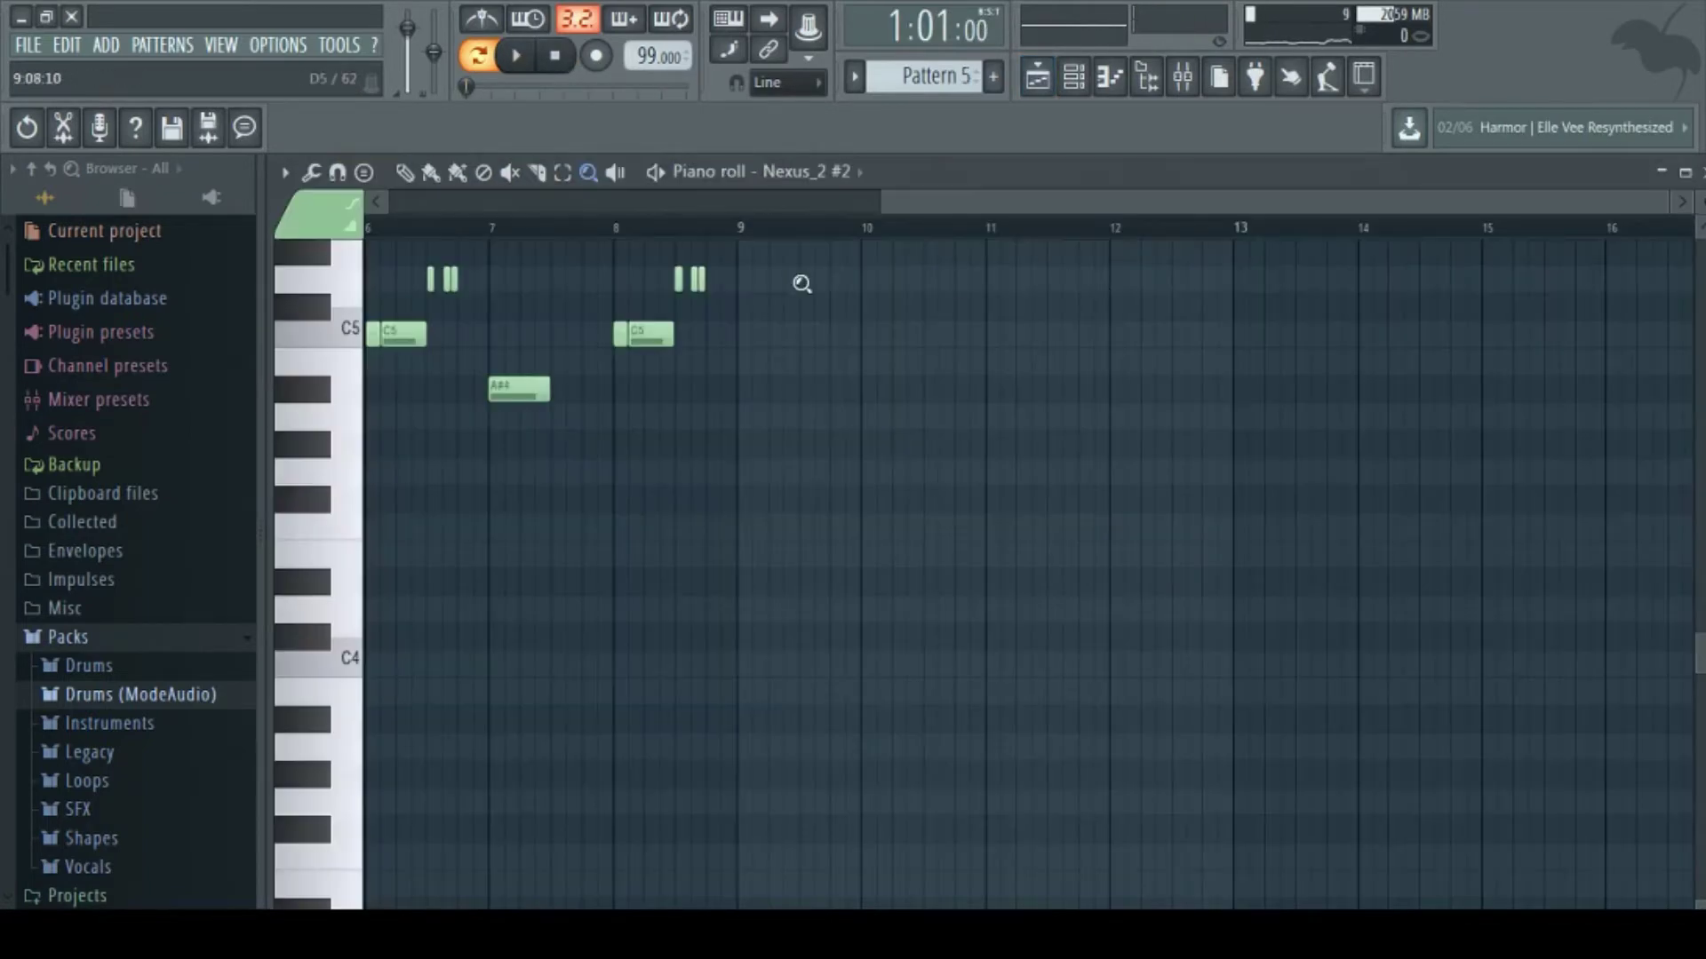
drag(838, 201, 437, 247)
scroll(598, 407, up, 4)
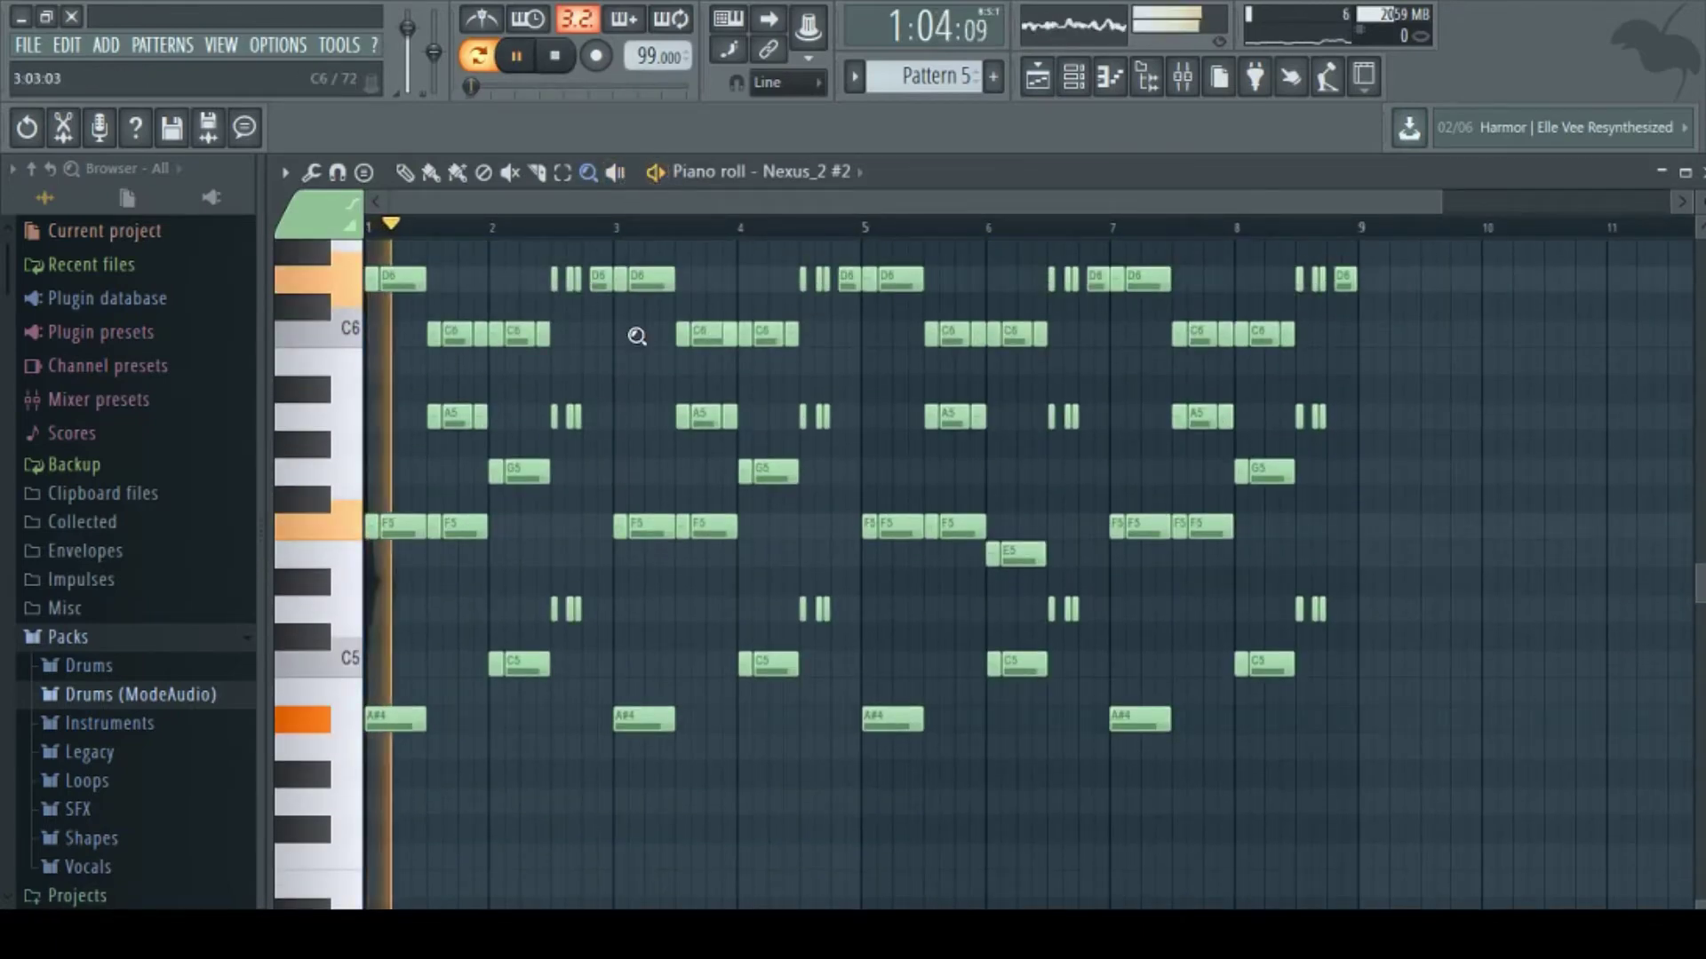
scroll(637, 336, up, 1)
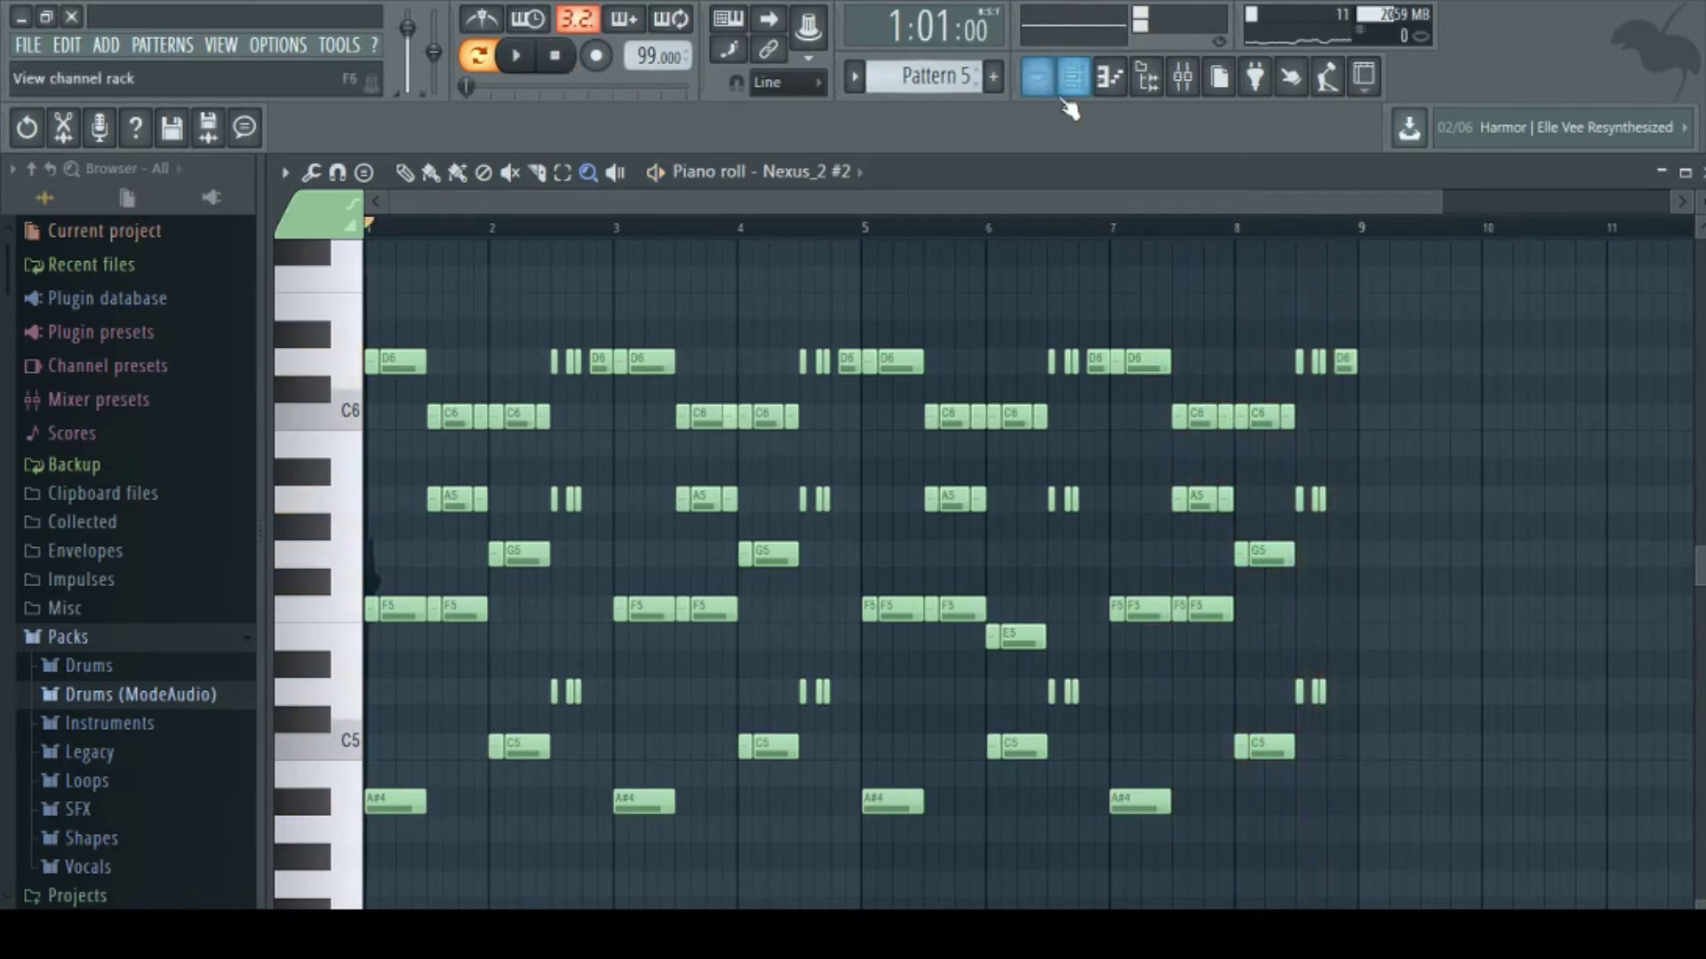
Step: Open Pattern 6 from the playlist, play its Close Grand #2 notes and stop the playback
click(1037, 89)
double_click(1084, 340)
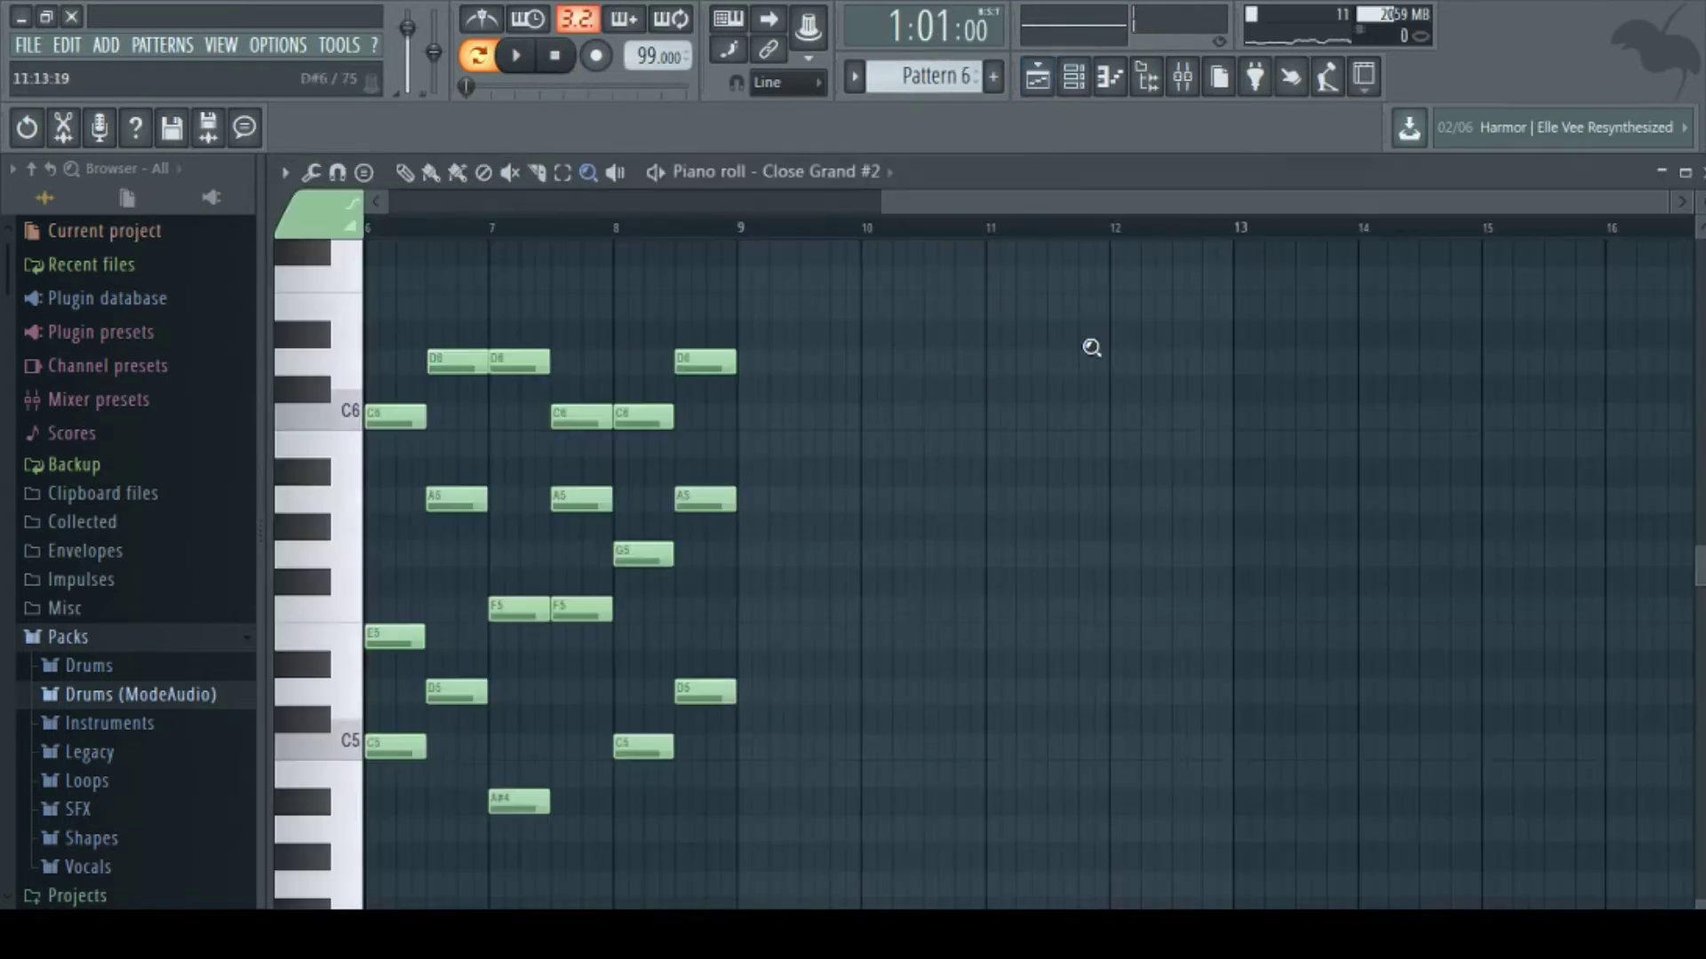
drag(959, 200, 462, 197)
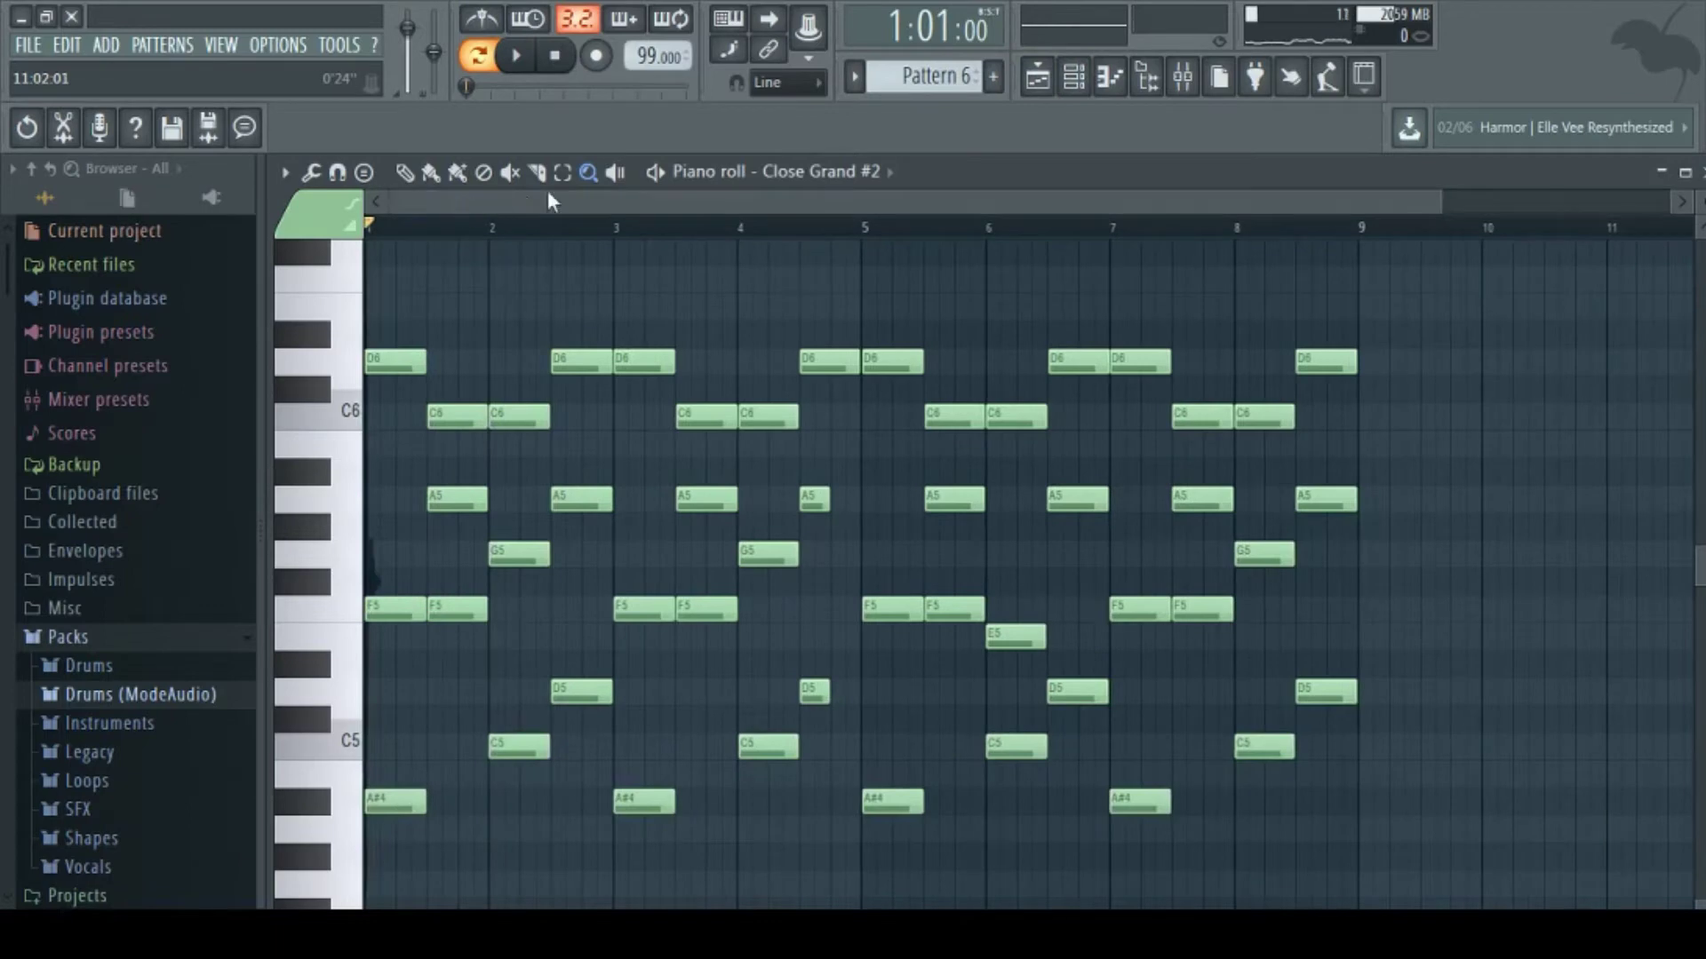
click(653, 176)
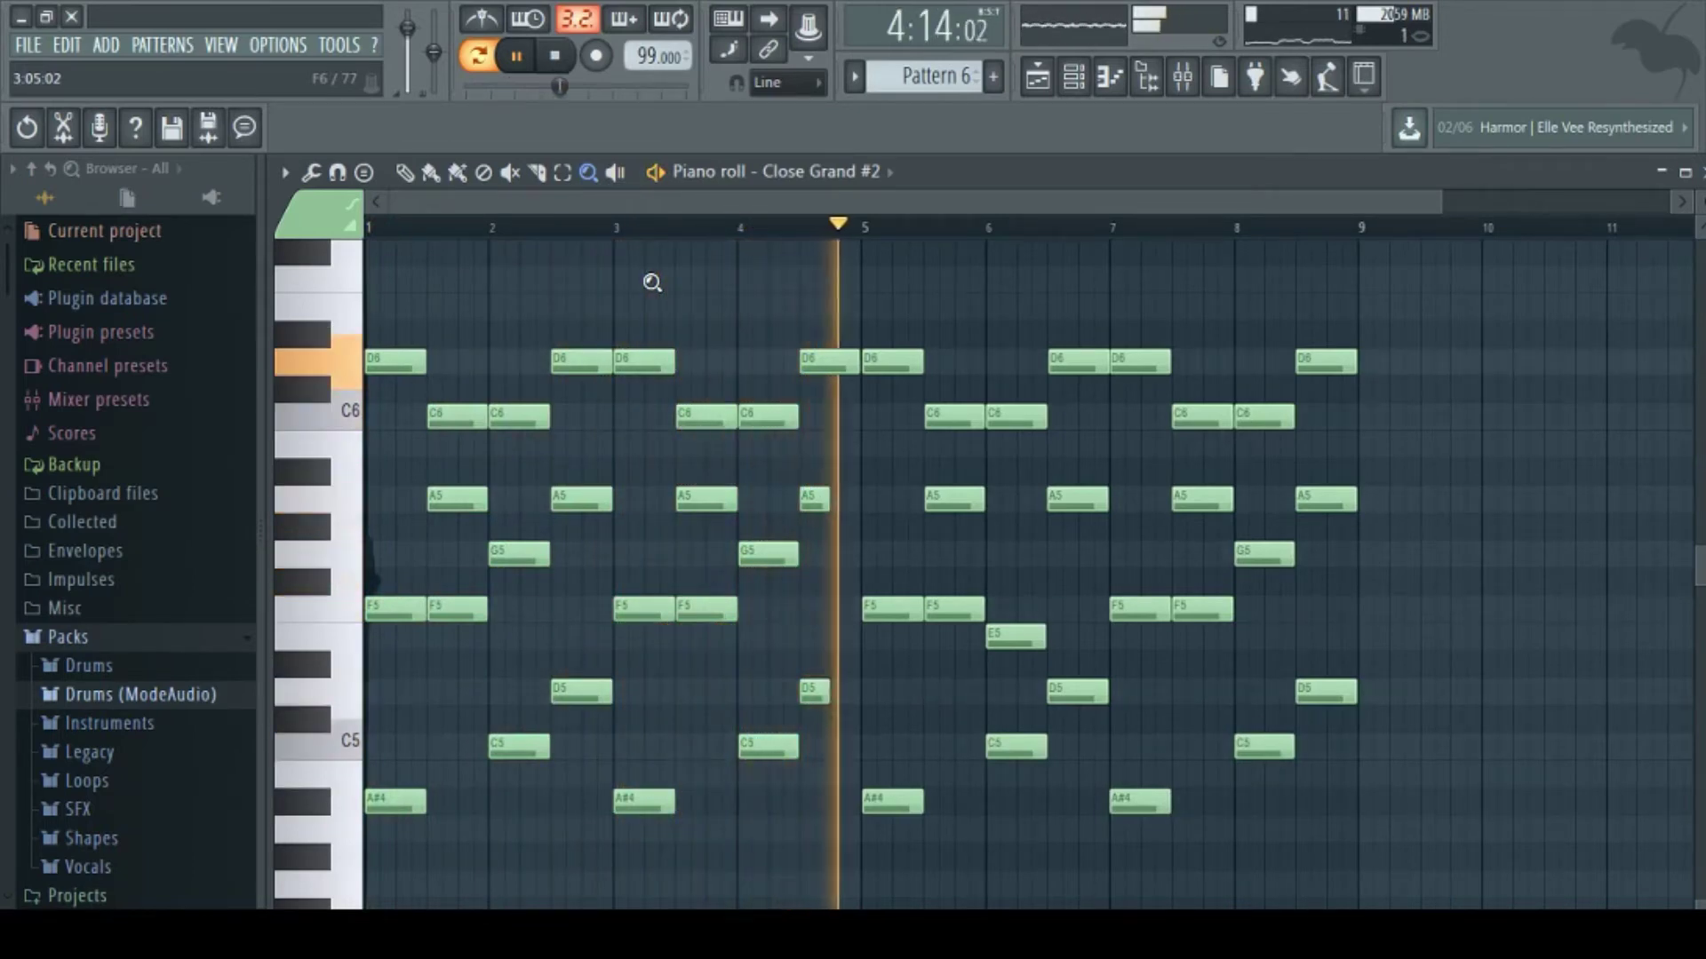
click(558, 57)
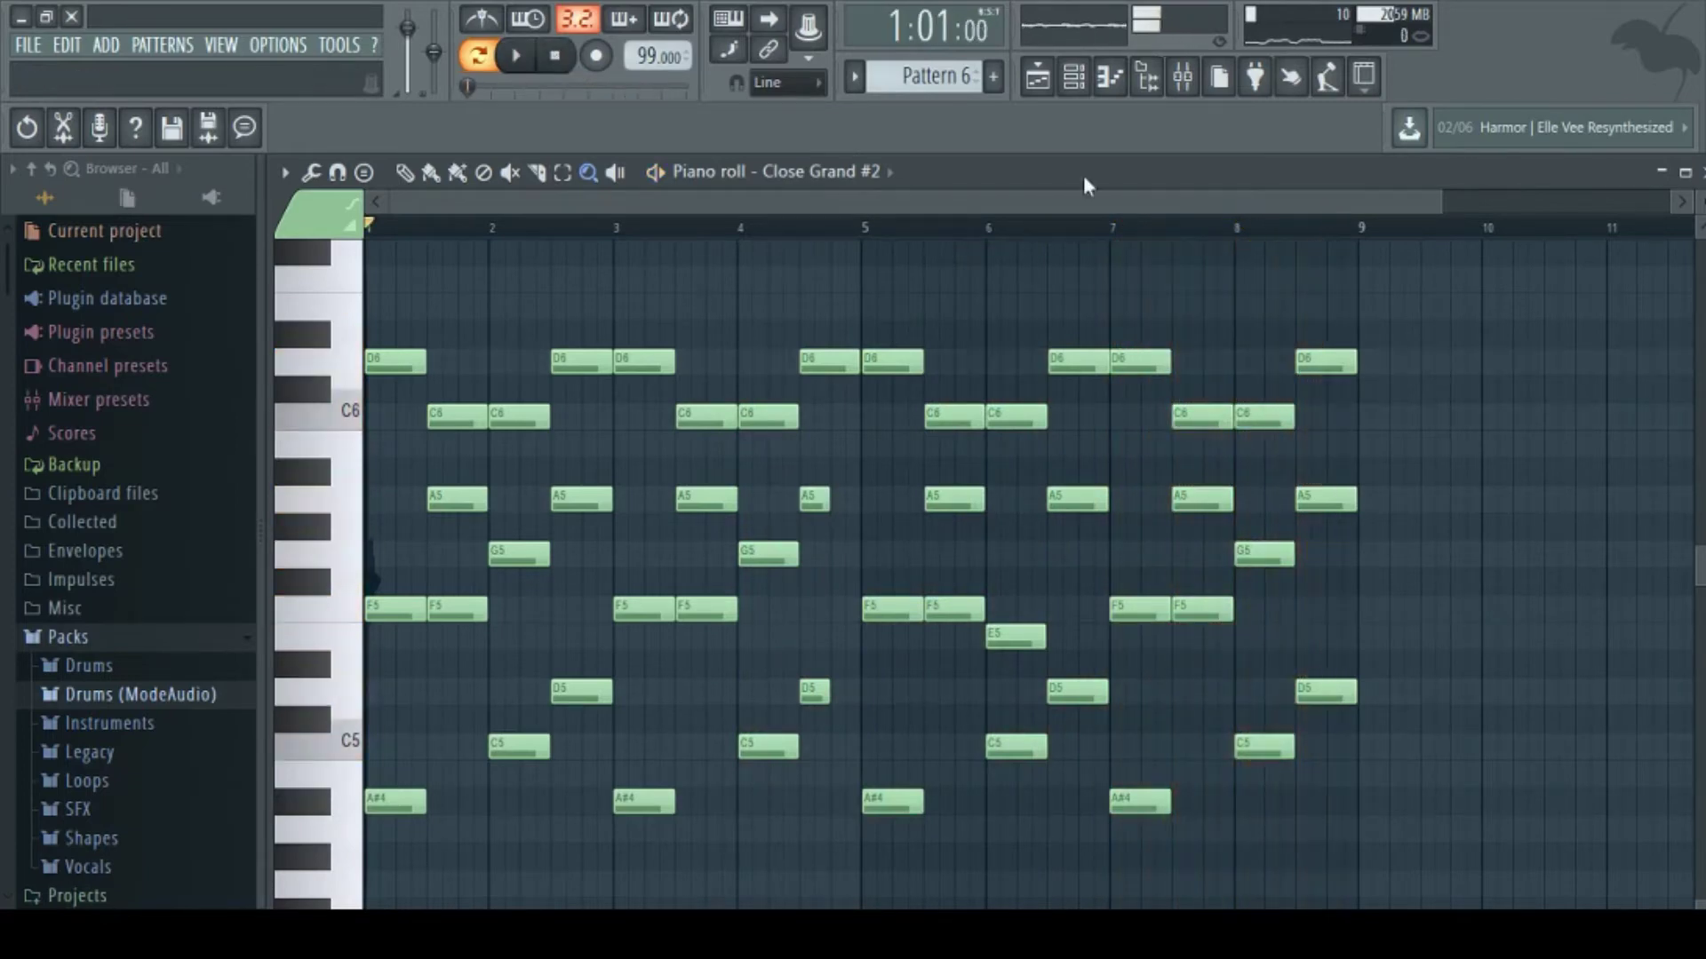
Step: Open Pattern 7 on Track 3 of the playlist and play its Attack Kick 23 notes in the piano roll
click(1037, 80)
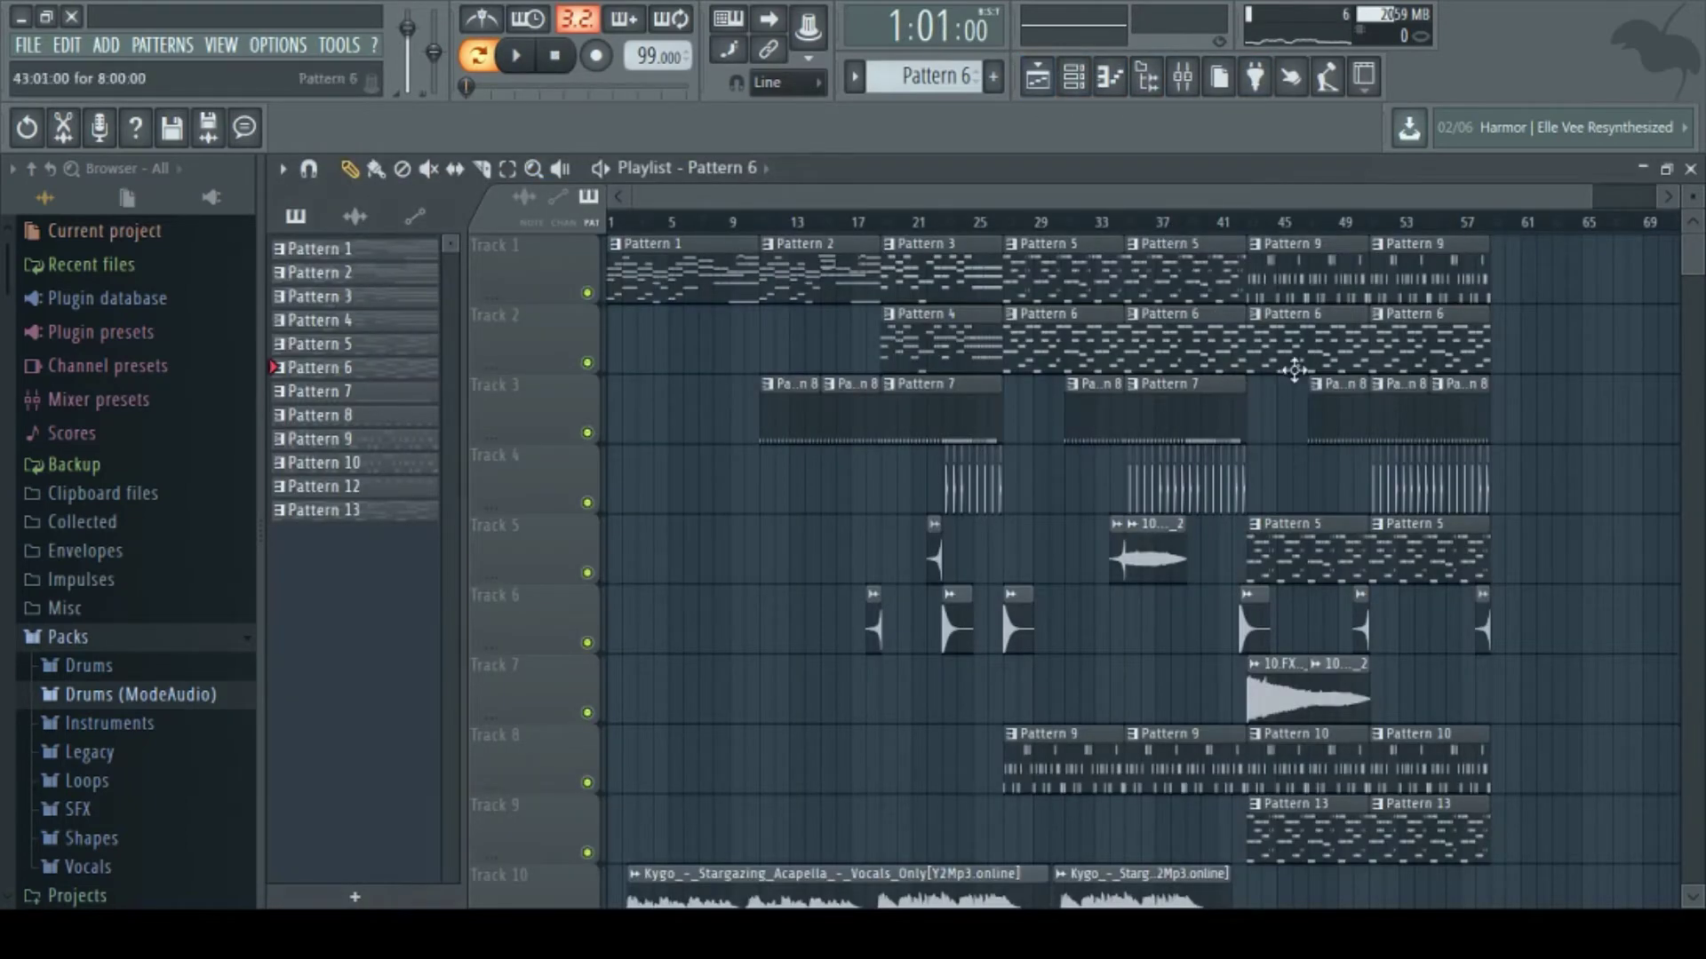
double_click(930, 420)
drag(925, 204, 568, 207)
scroll(614, 465, down, 10)
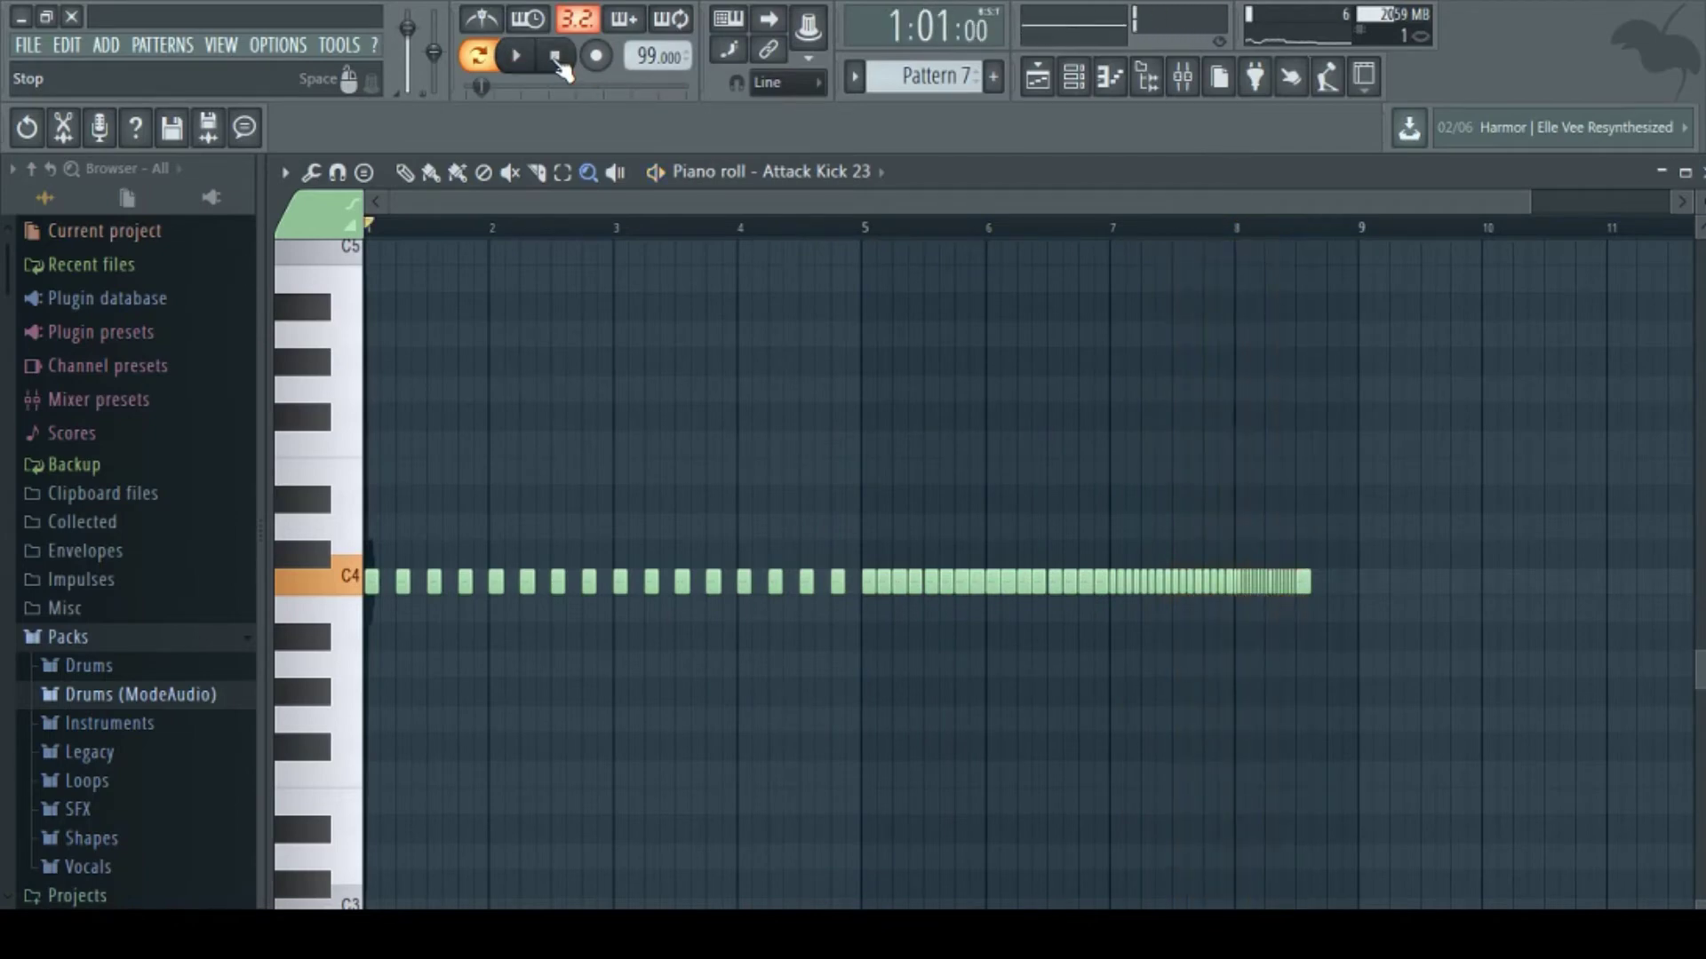
Step: Open Pattern 8 on Track 3 of the playlist and play its Attack Kick 23 #2 notes in the piano roll
click(1052, 86)
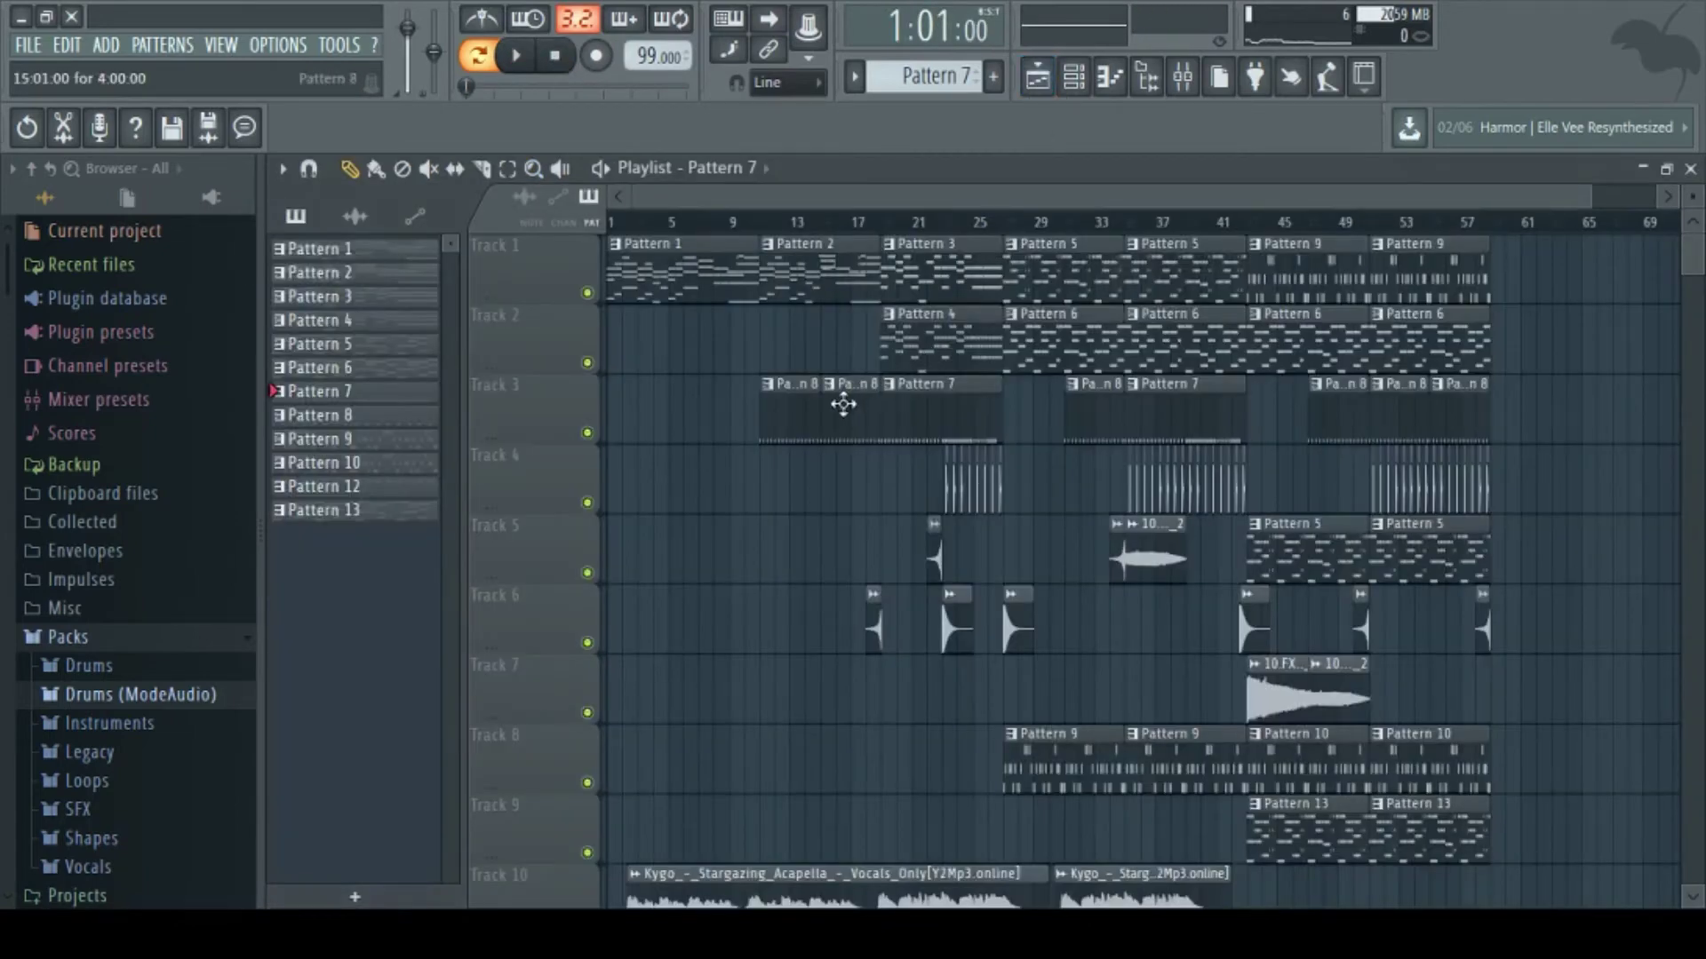
double_click(804, 406)
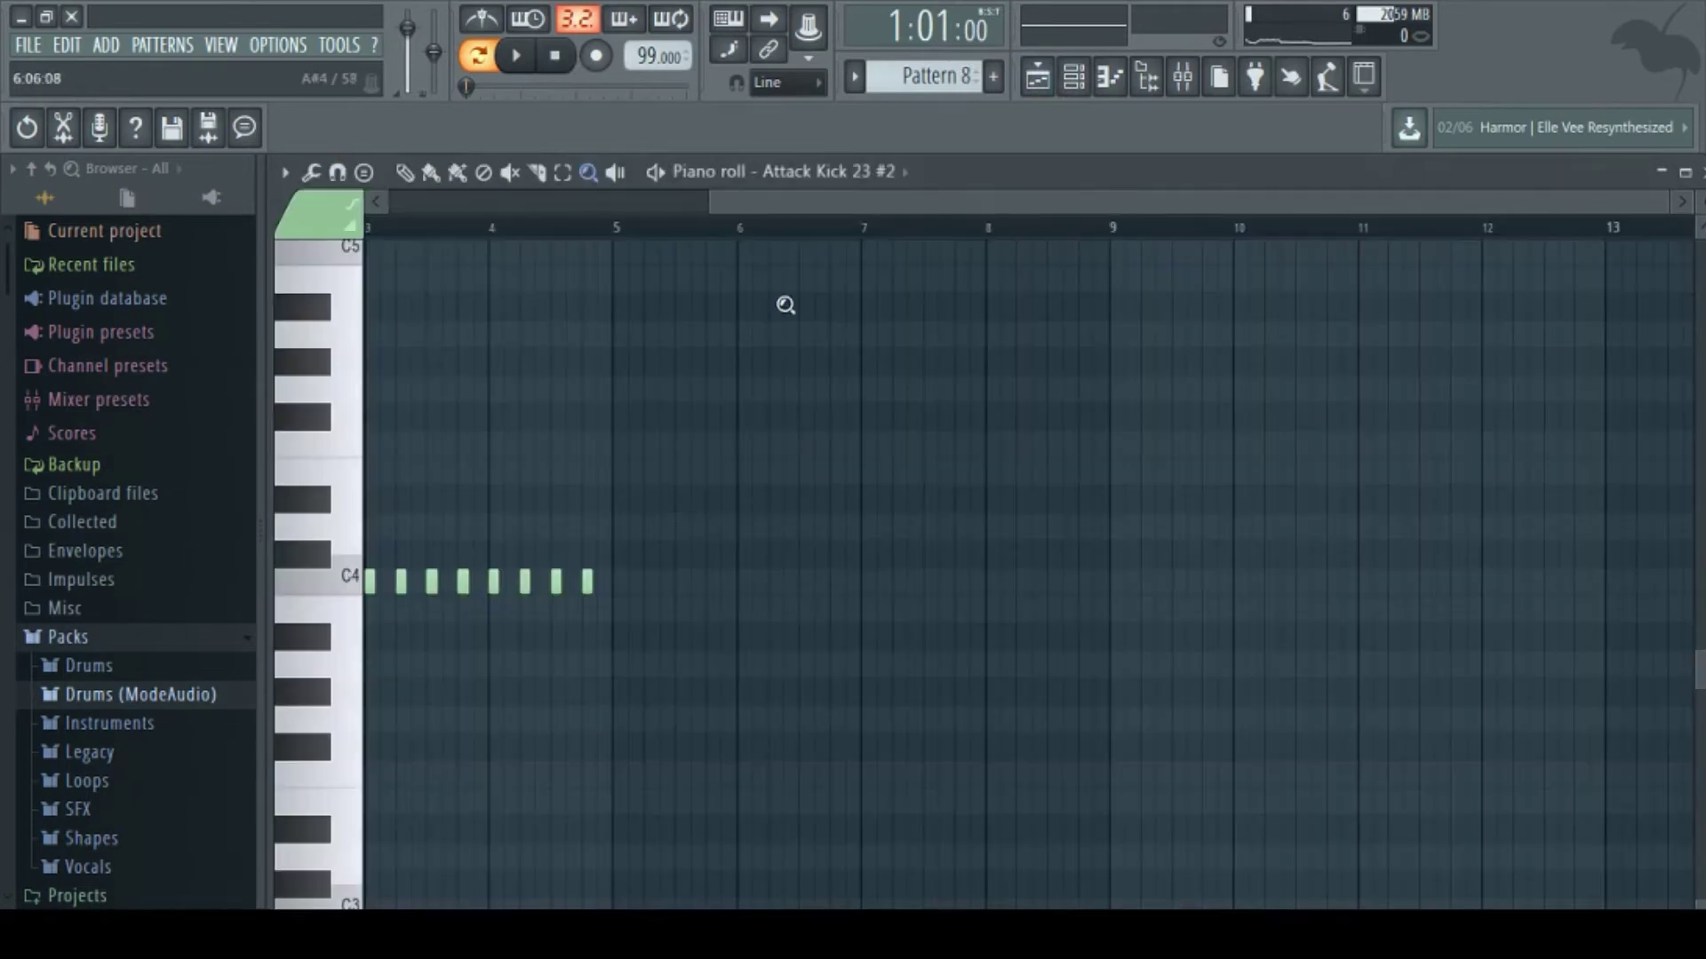
drag(814, 213, 428, 201)
key(space)
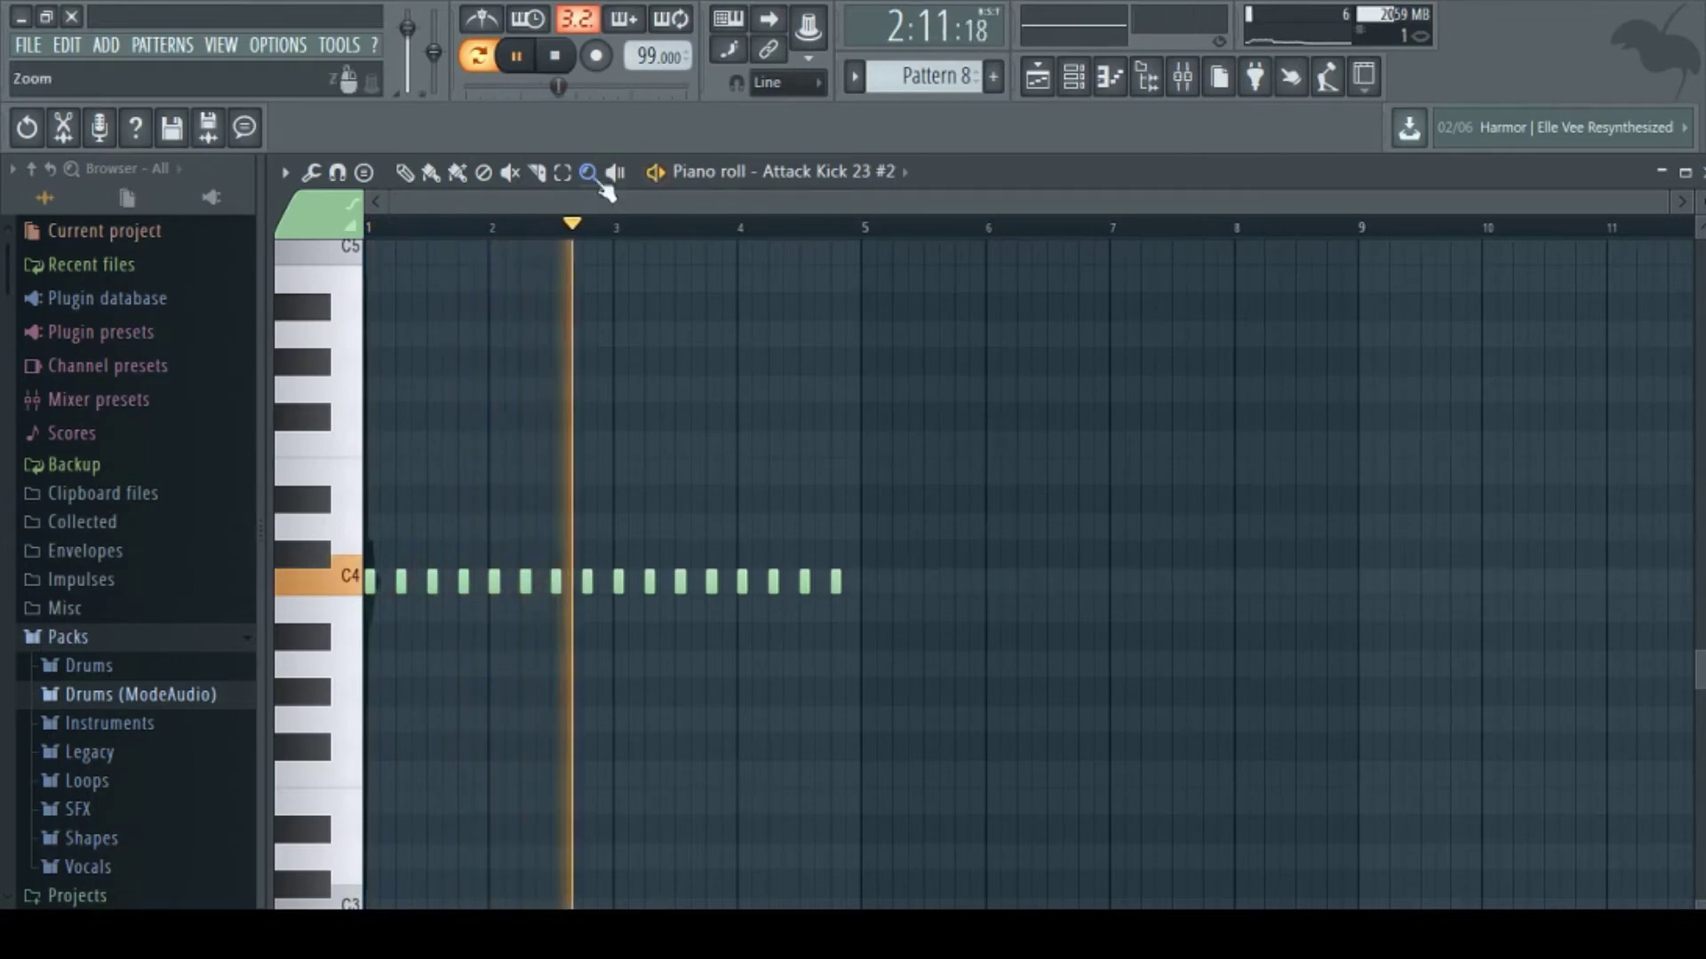
Step: Open Pattern 9 on Track 8 of the playlist, play its Close Grand #3 notes and stop the playback
click(1038, 78)
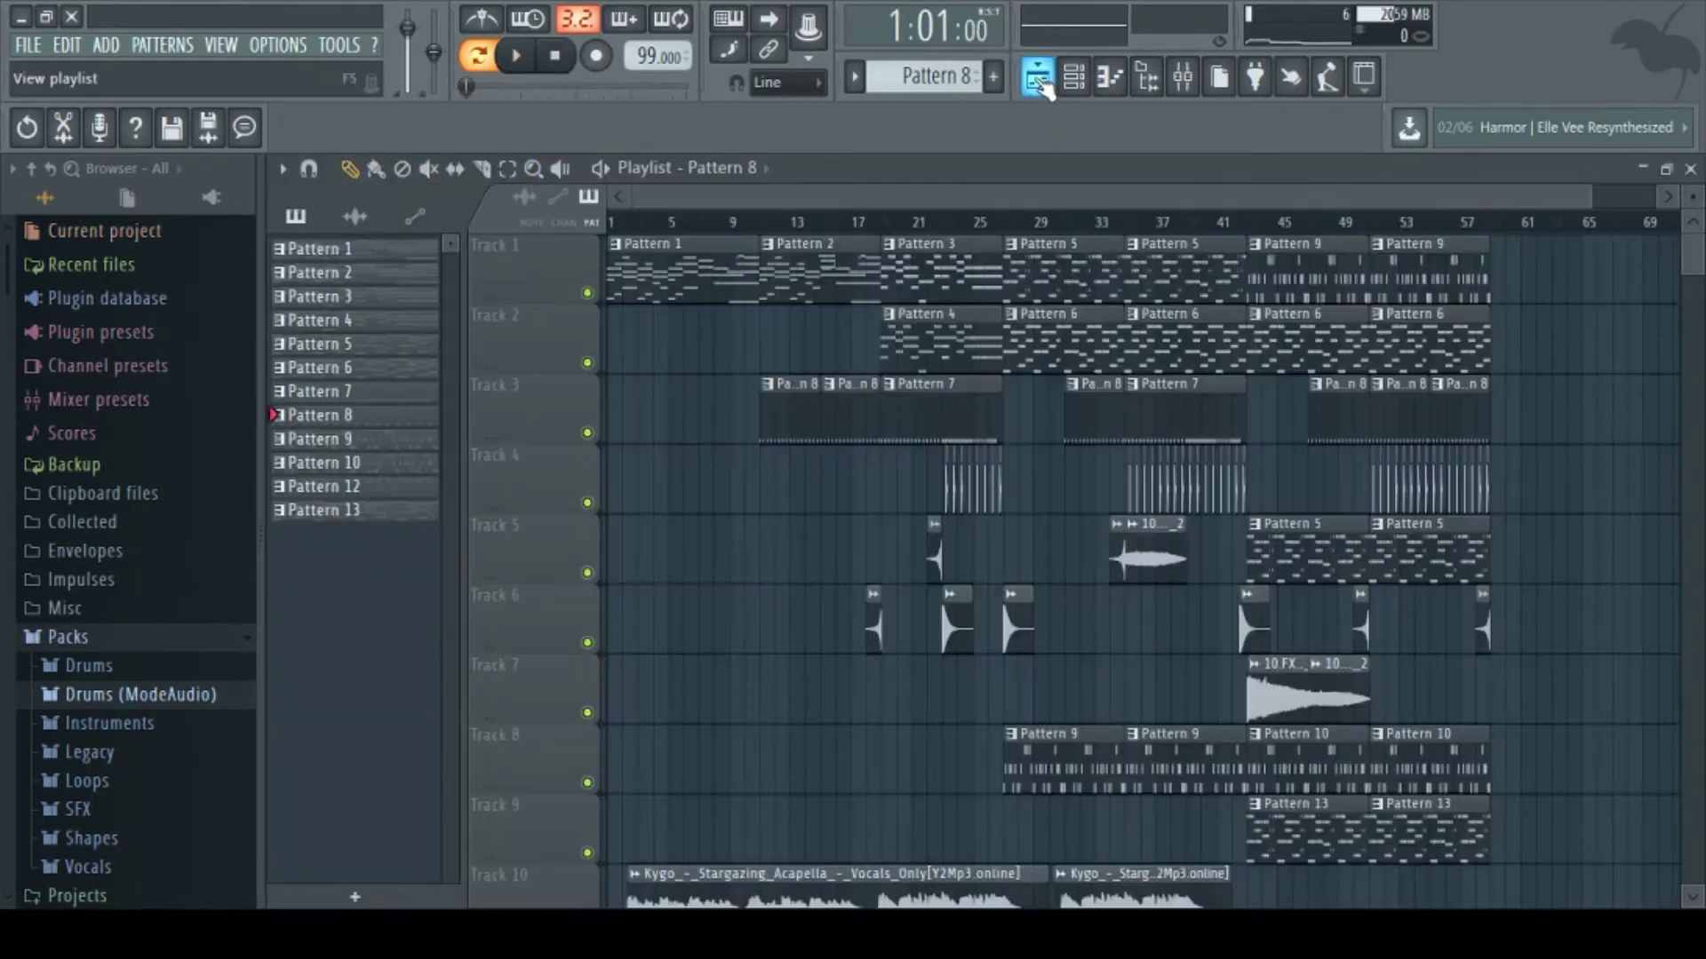
double_click(1173, 747)
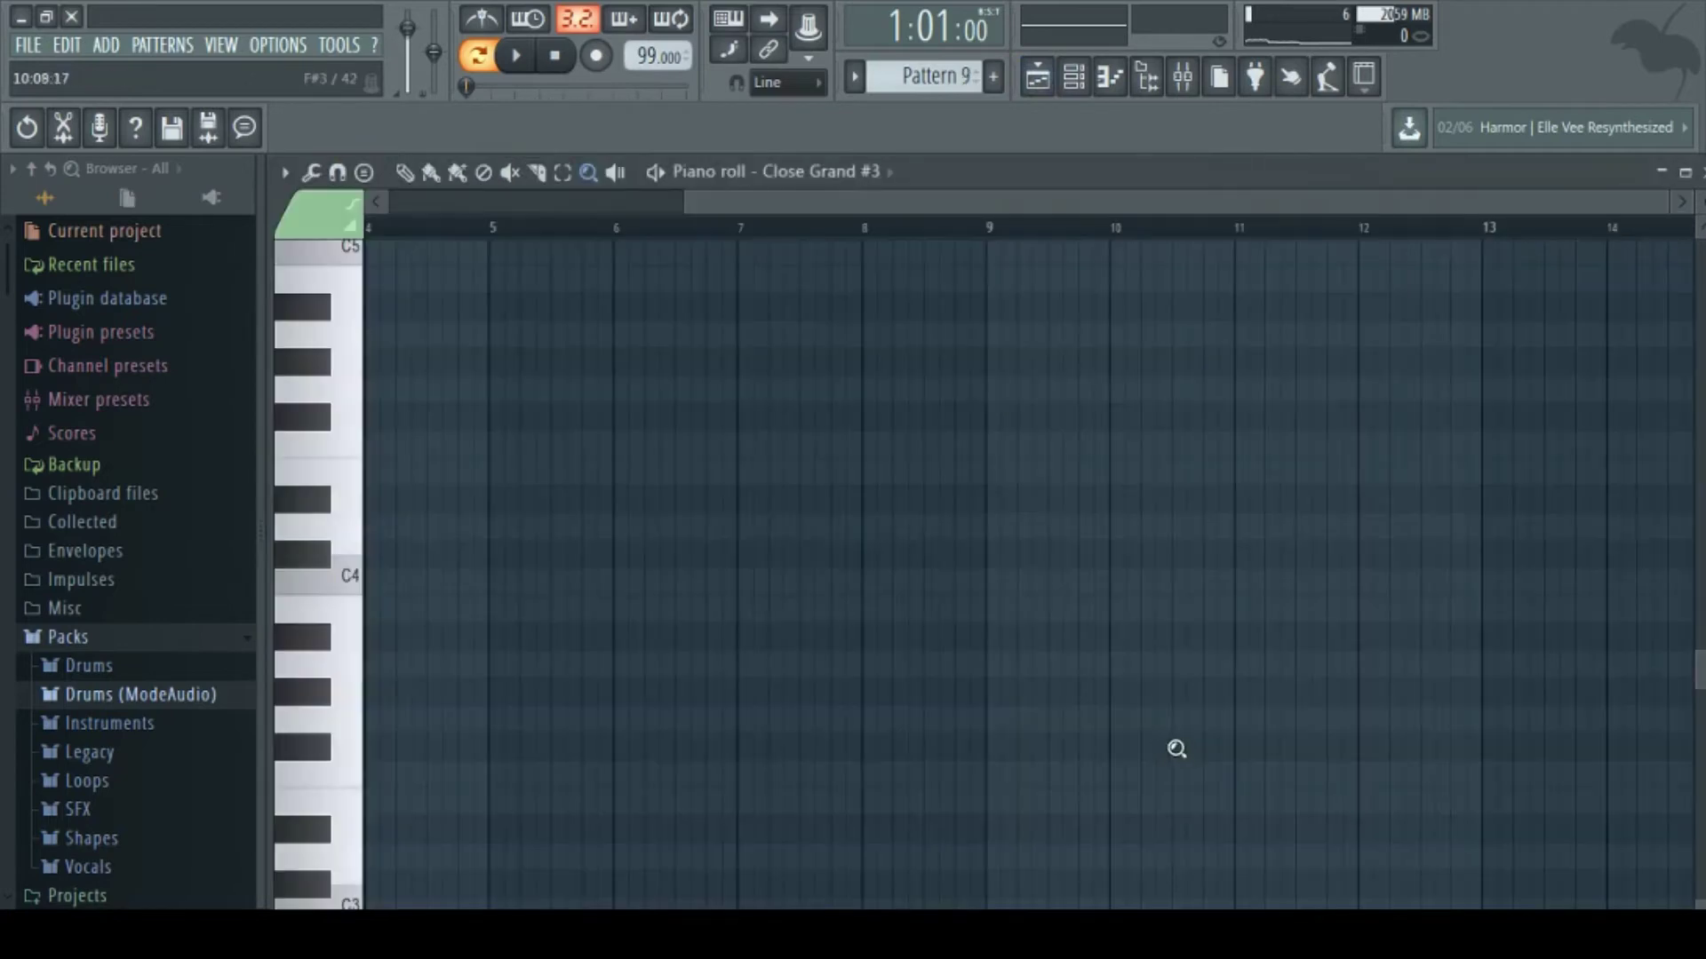
drag(809, 213, 476, 194)
scroll(616, 522, up, 4)
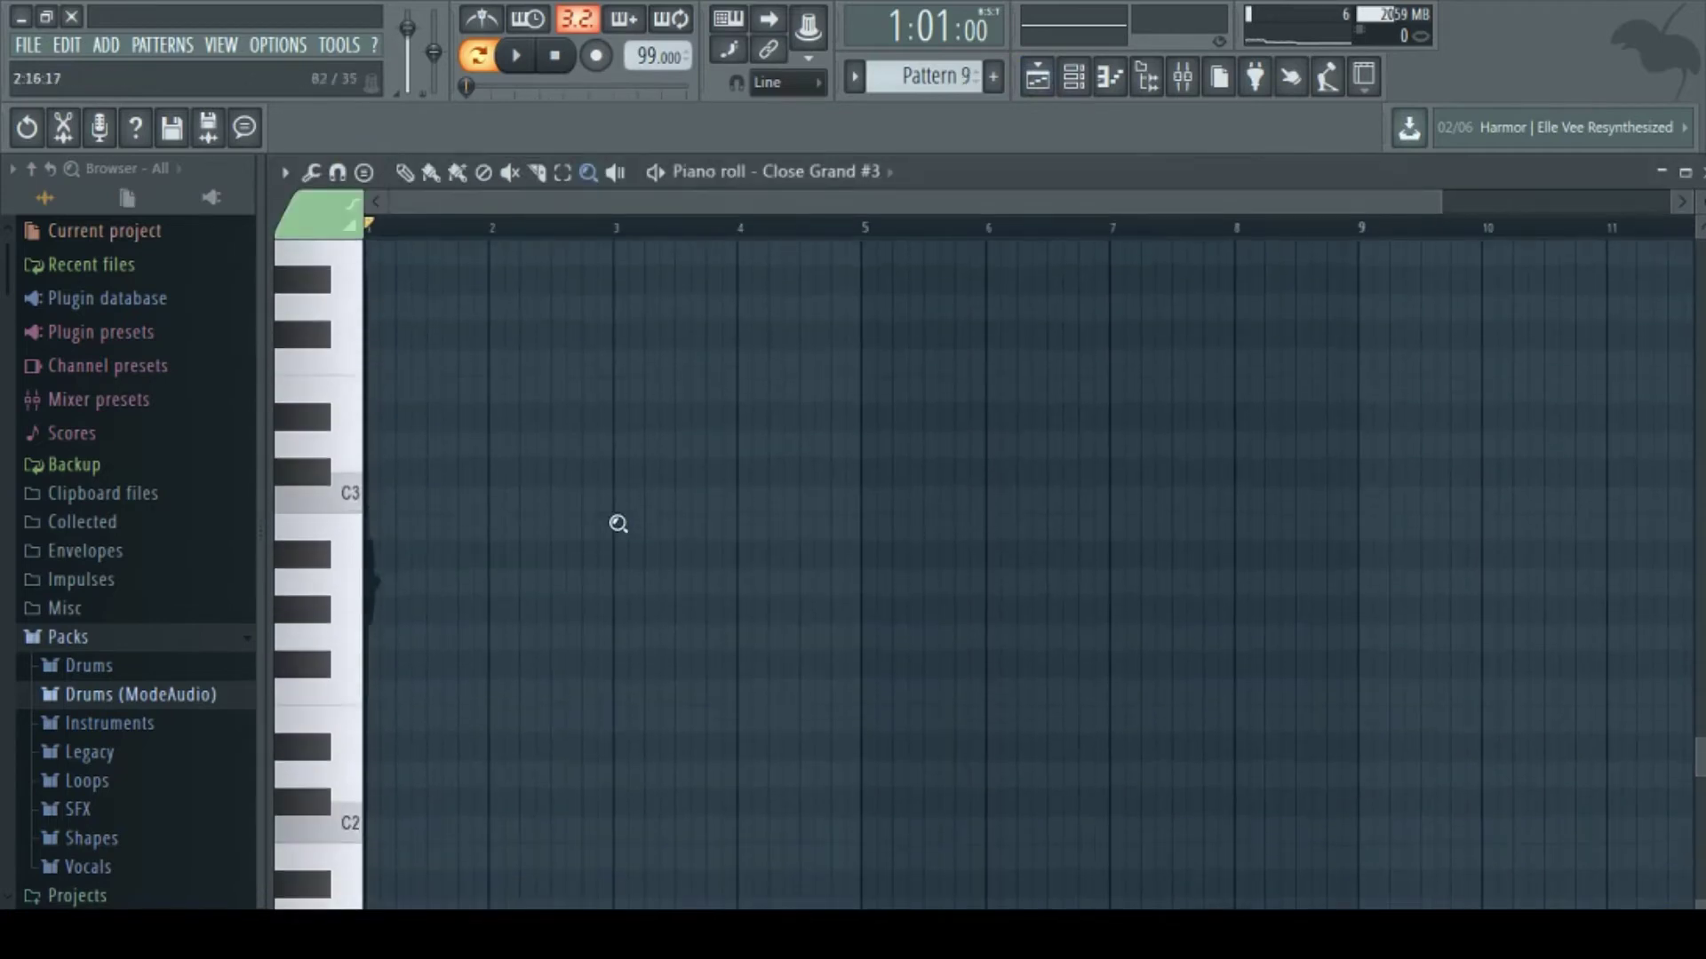
scroll(619, 524, up, 6)
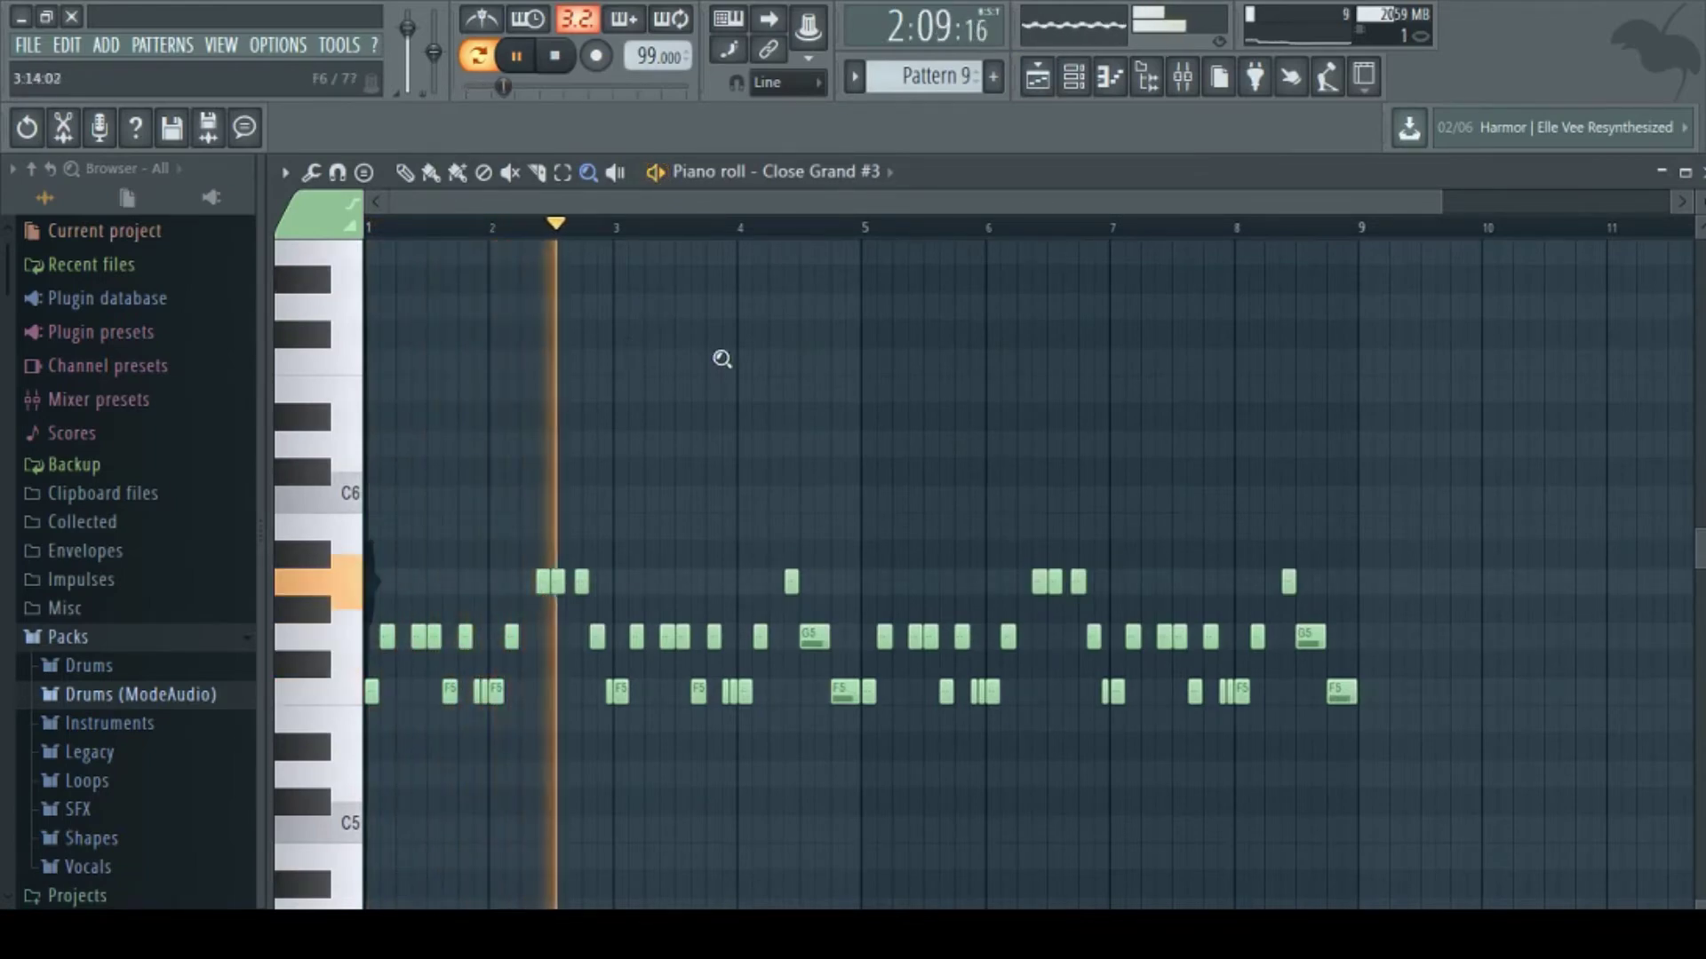
click(560, 61)
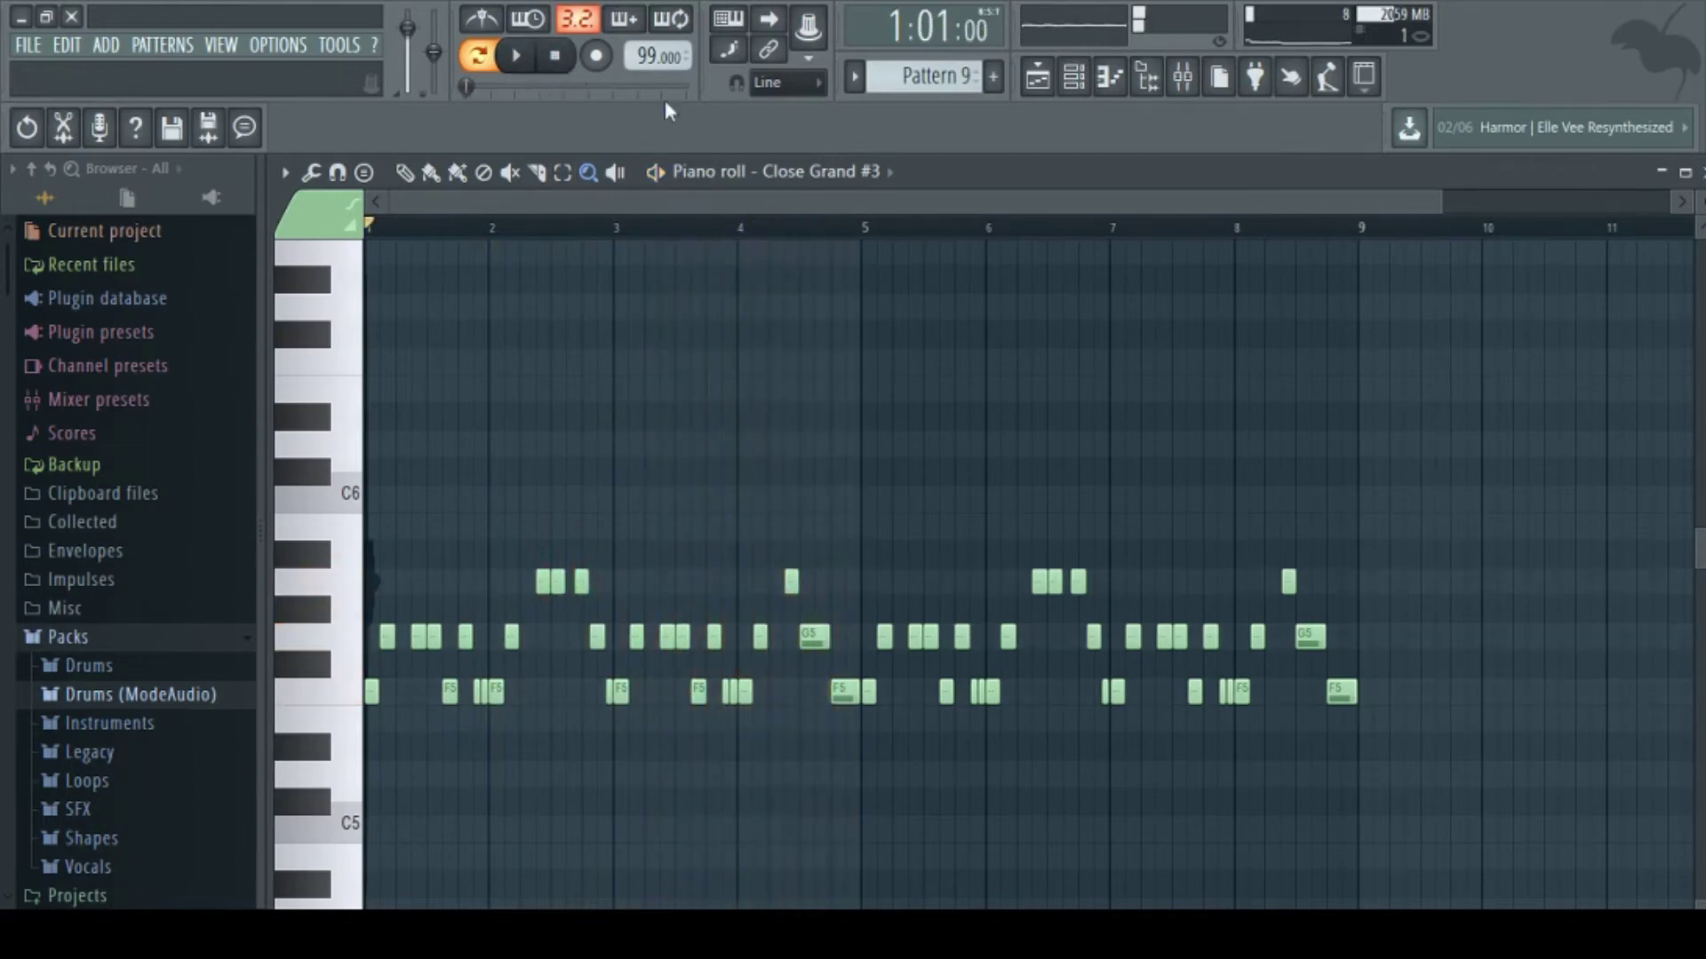
Step: Open Pattern 10 on Track 8 of the playlist, play its Nexus_2 #3 notes from the start and stop the playback
click(1036, 77)
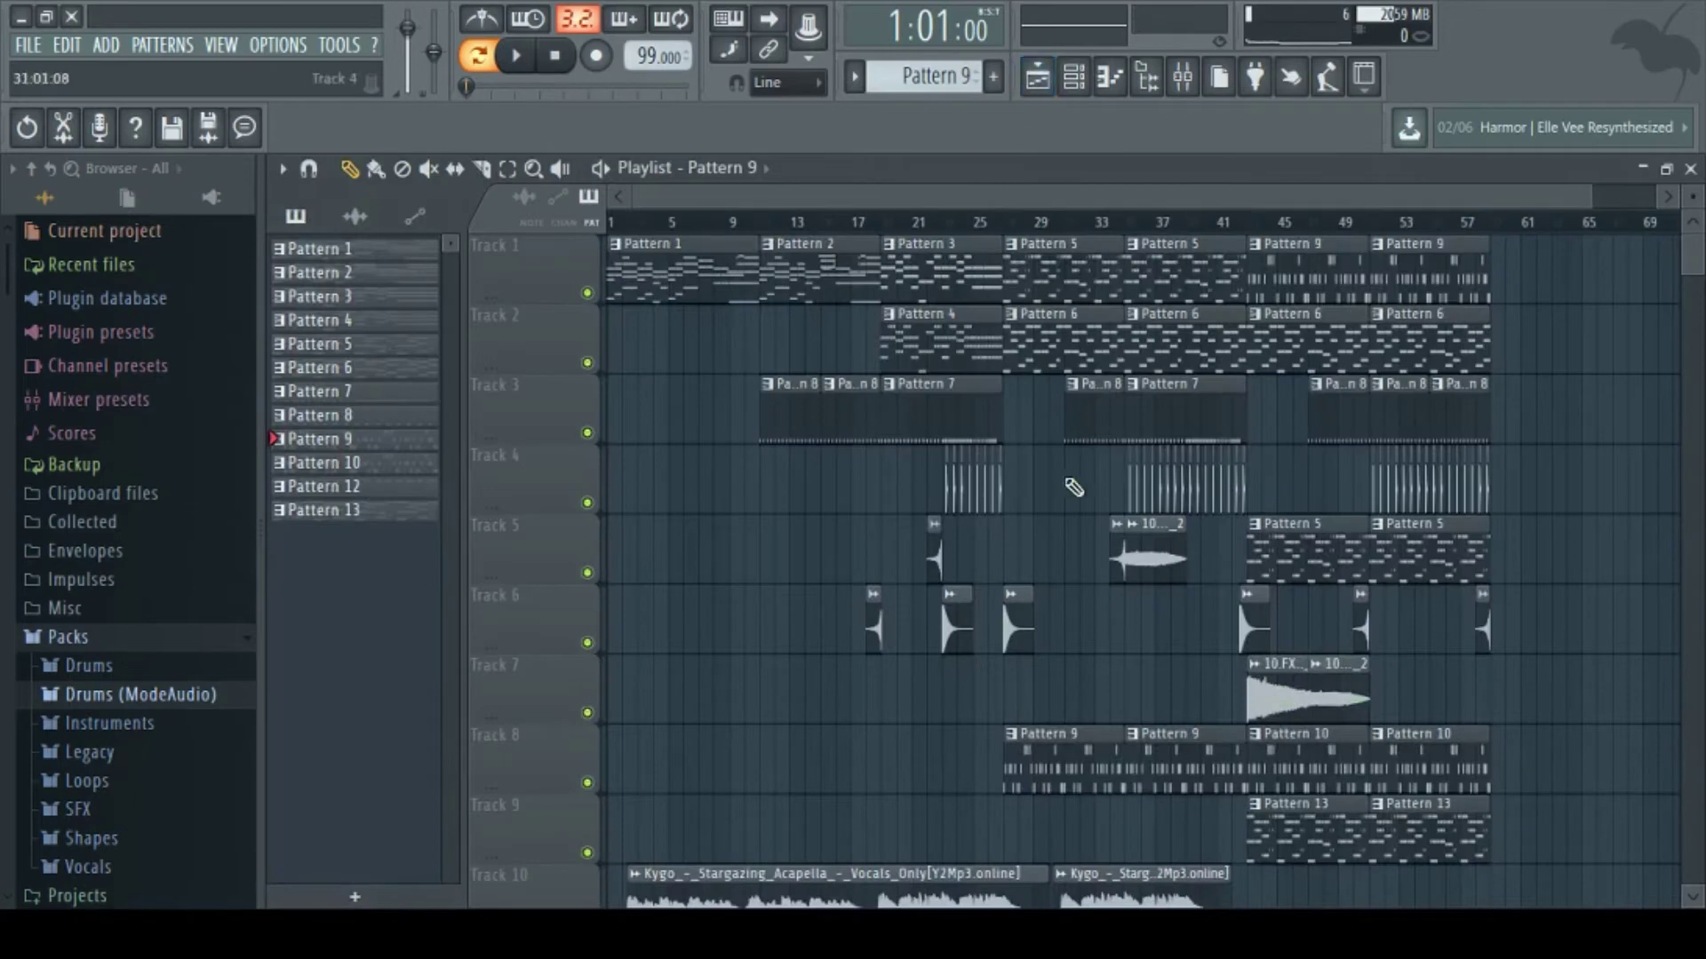
double_click(1314, 762)
scroll(955, 577, up, 3)
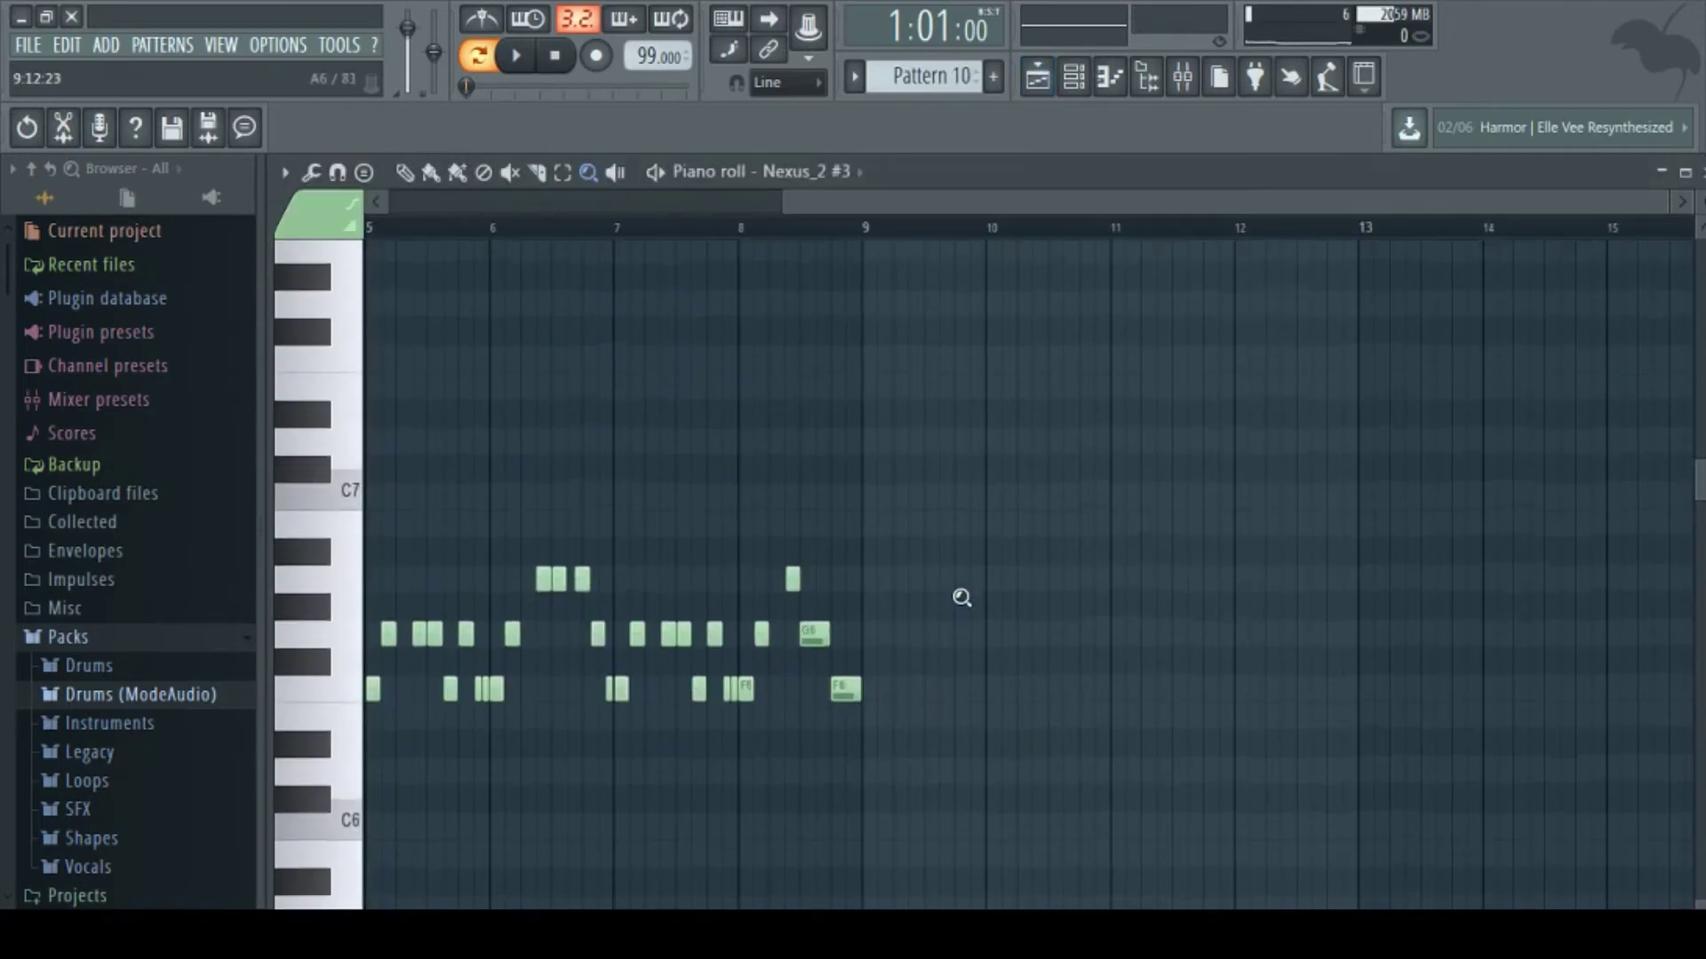
drag(818, 206, 462, 201)
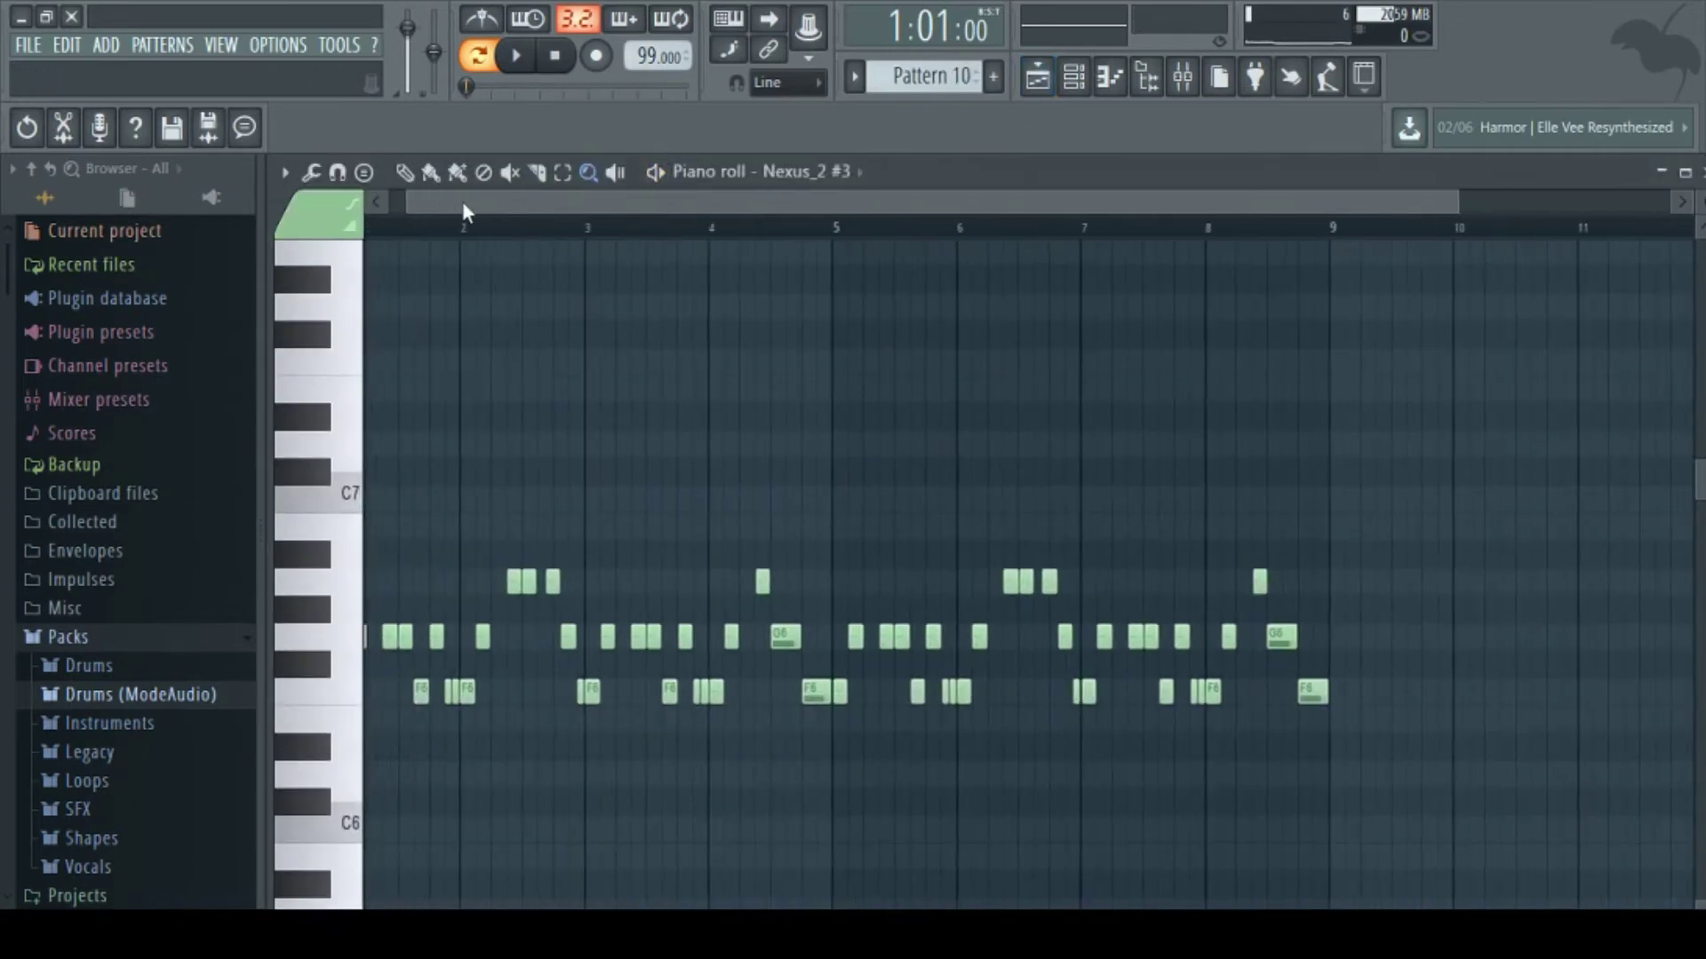
key(space)
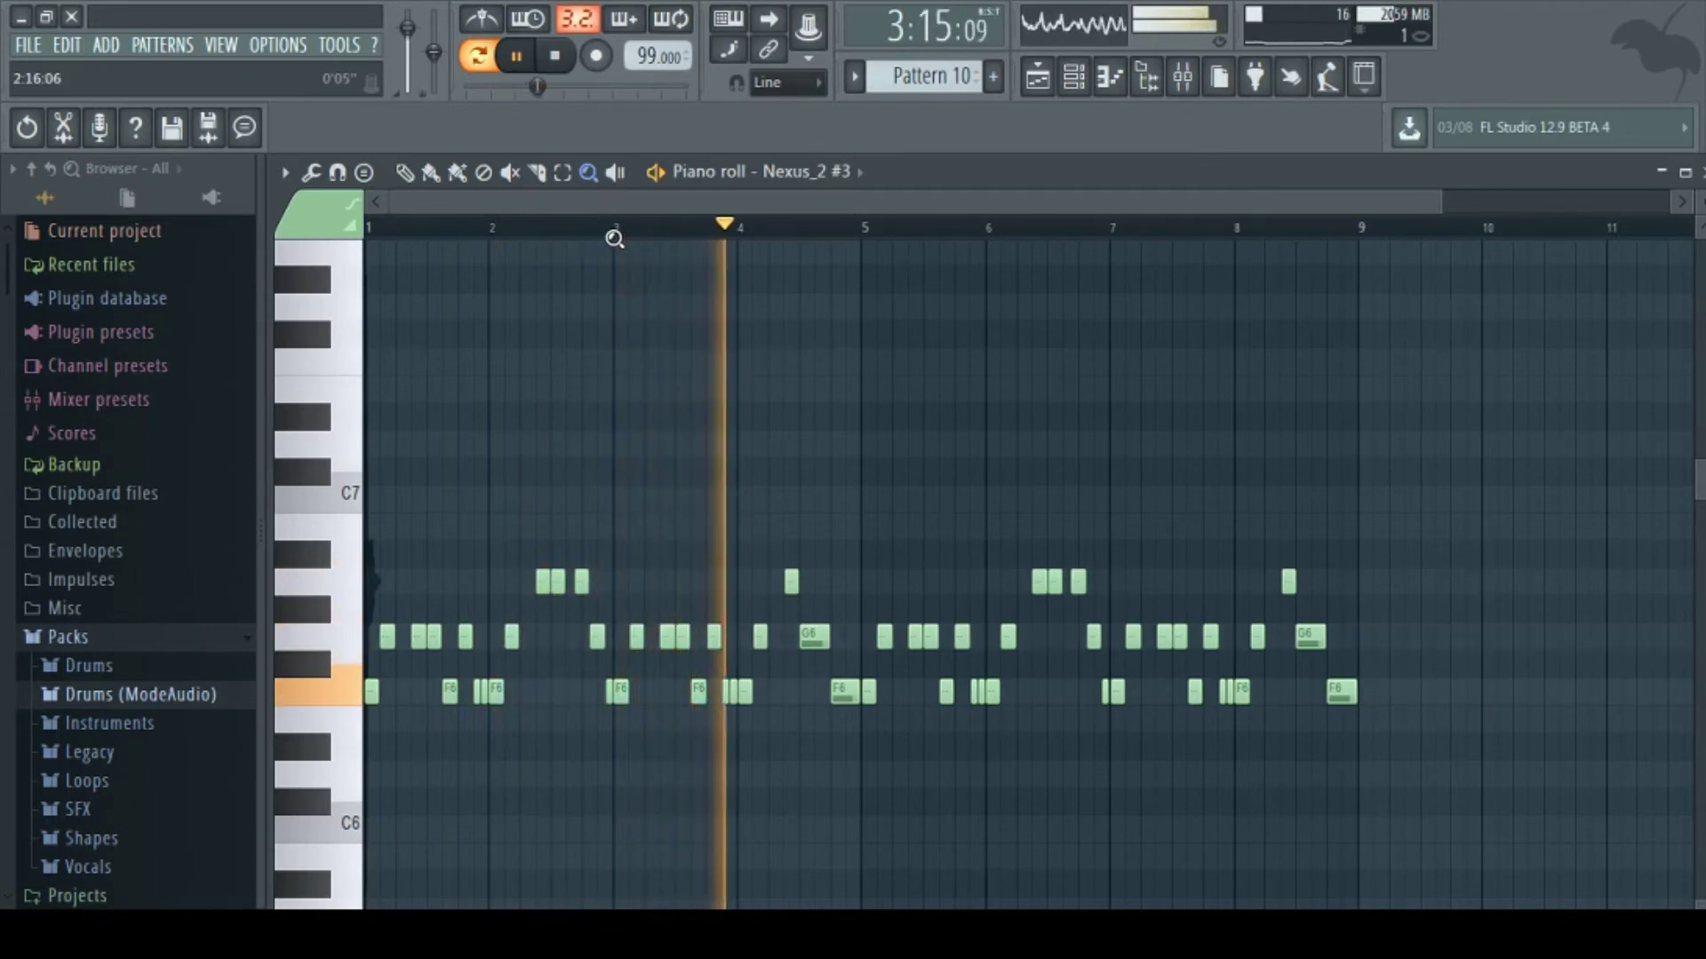
click(556, 56)
Step: Open Pattern 13 on Track 9 of the playlist, play its Nexus_2 #4 notes from the start and stop the playback
click(1037, 80)
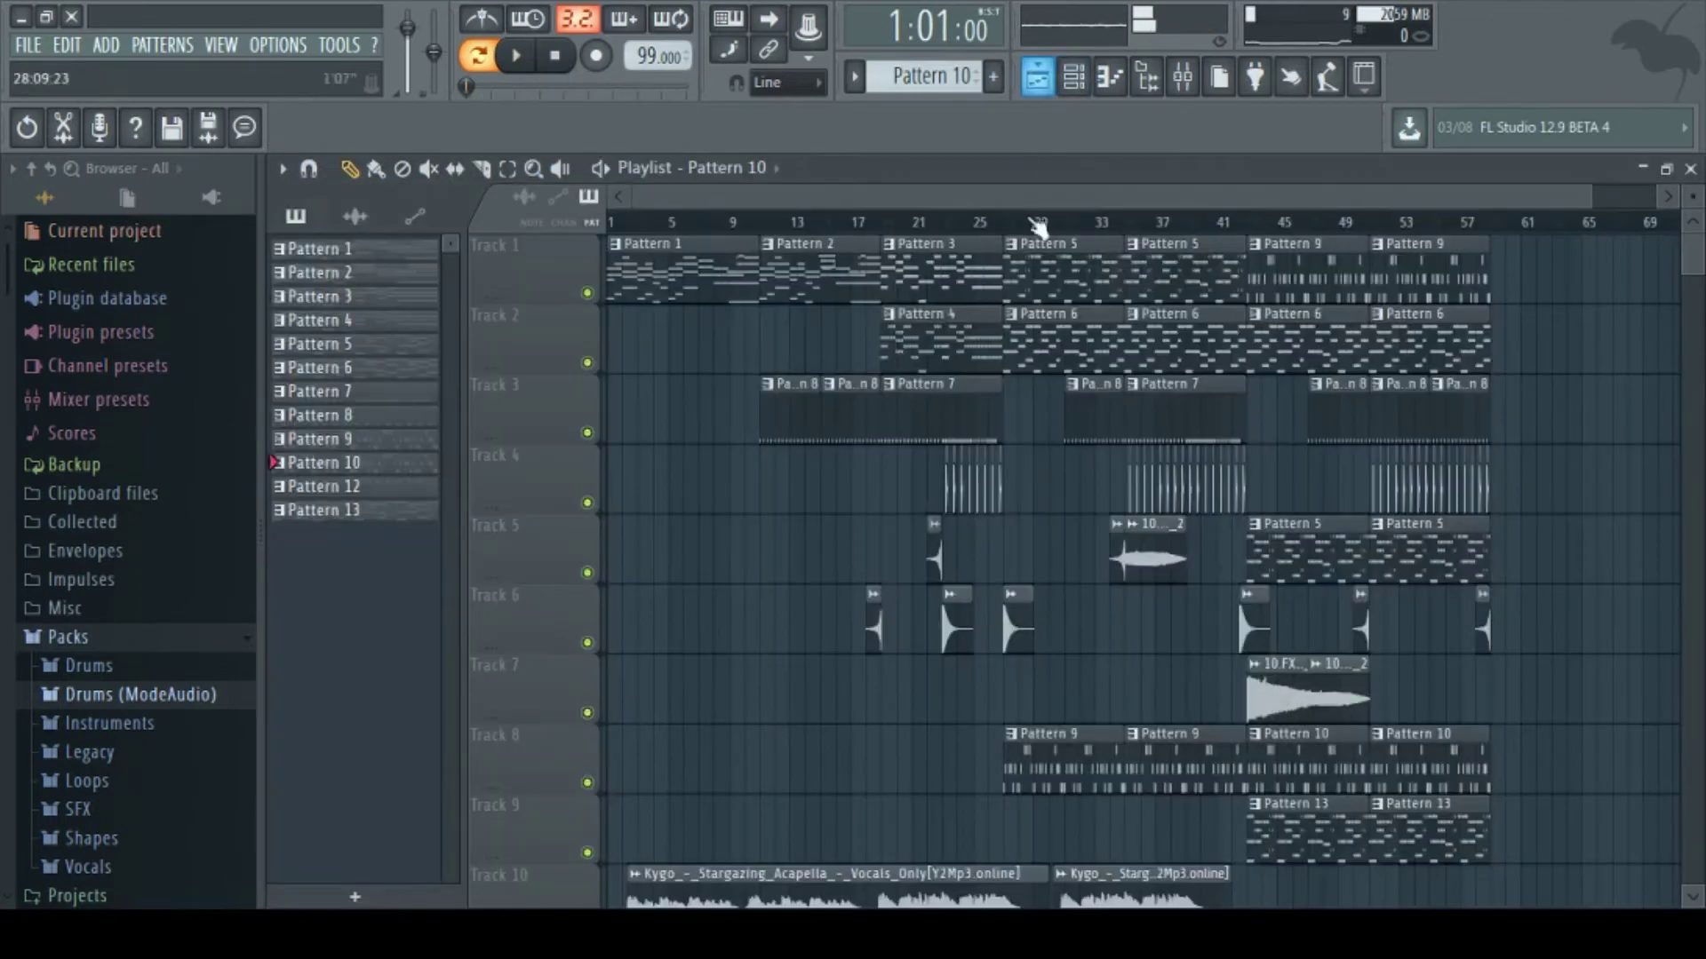
scroll(1117, 666, down, 3)
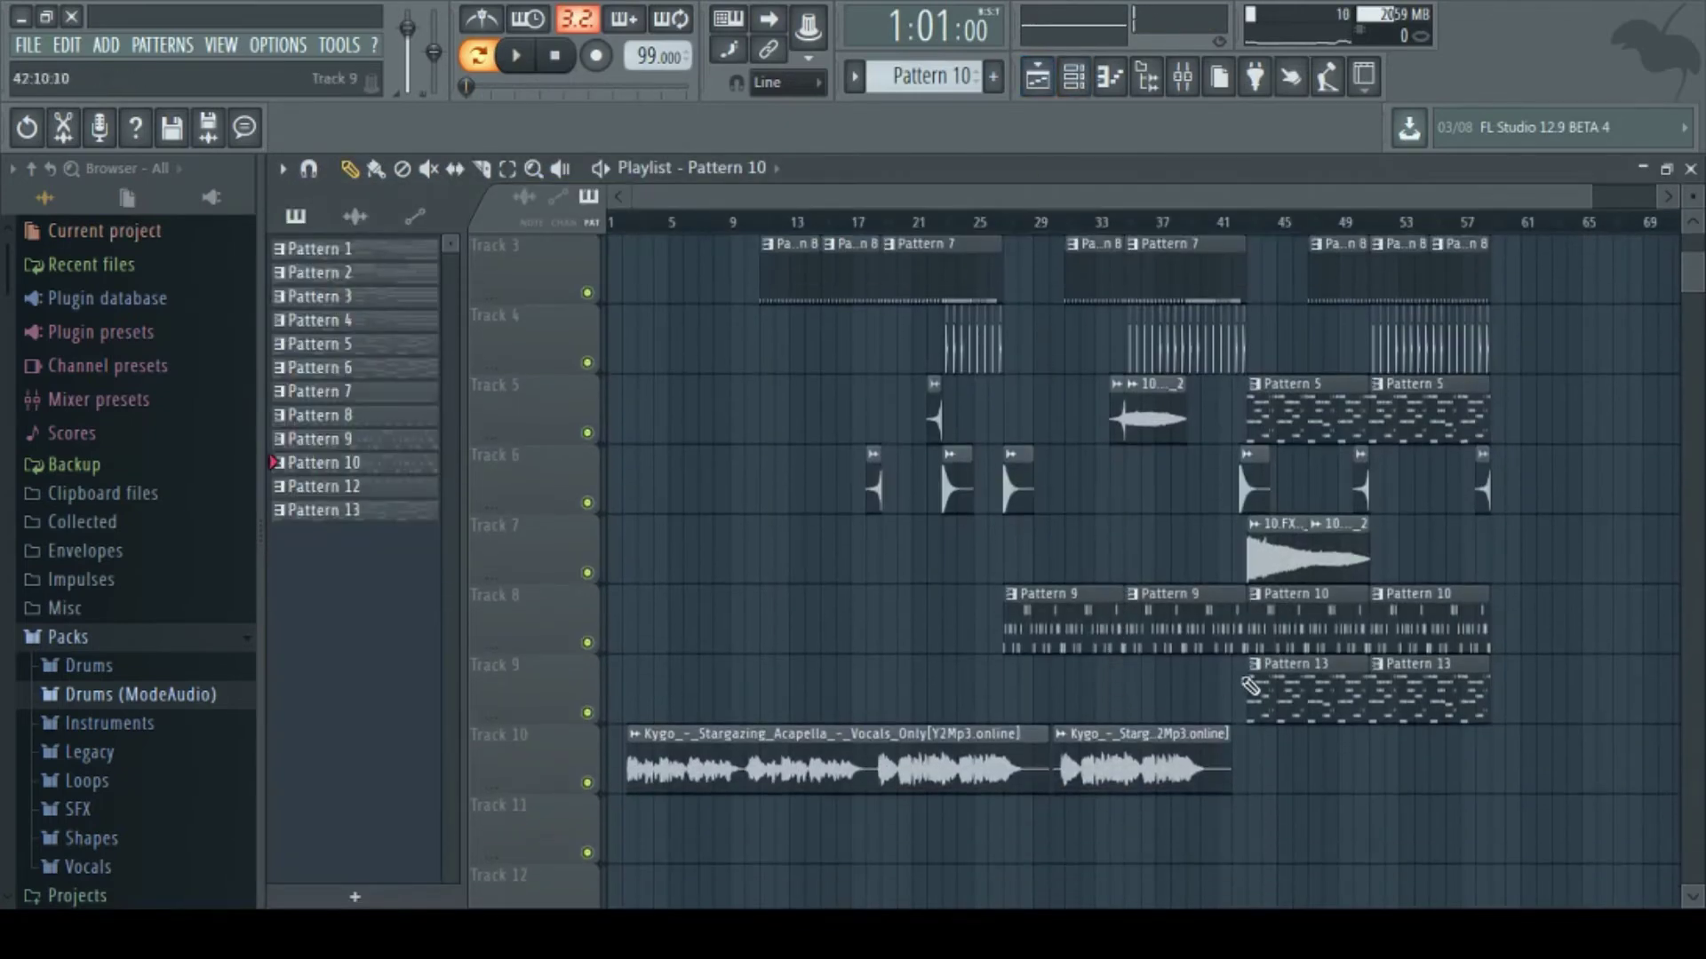
double_click(1296, 674)
scroll(883, 554, down, 5)
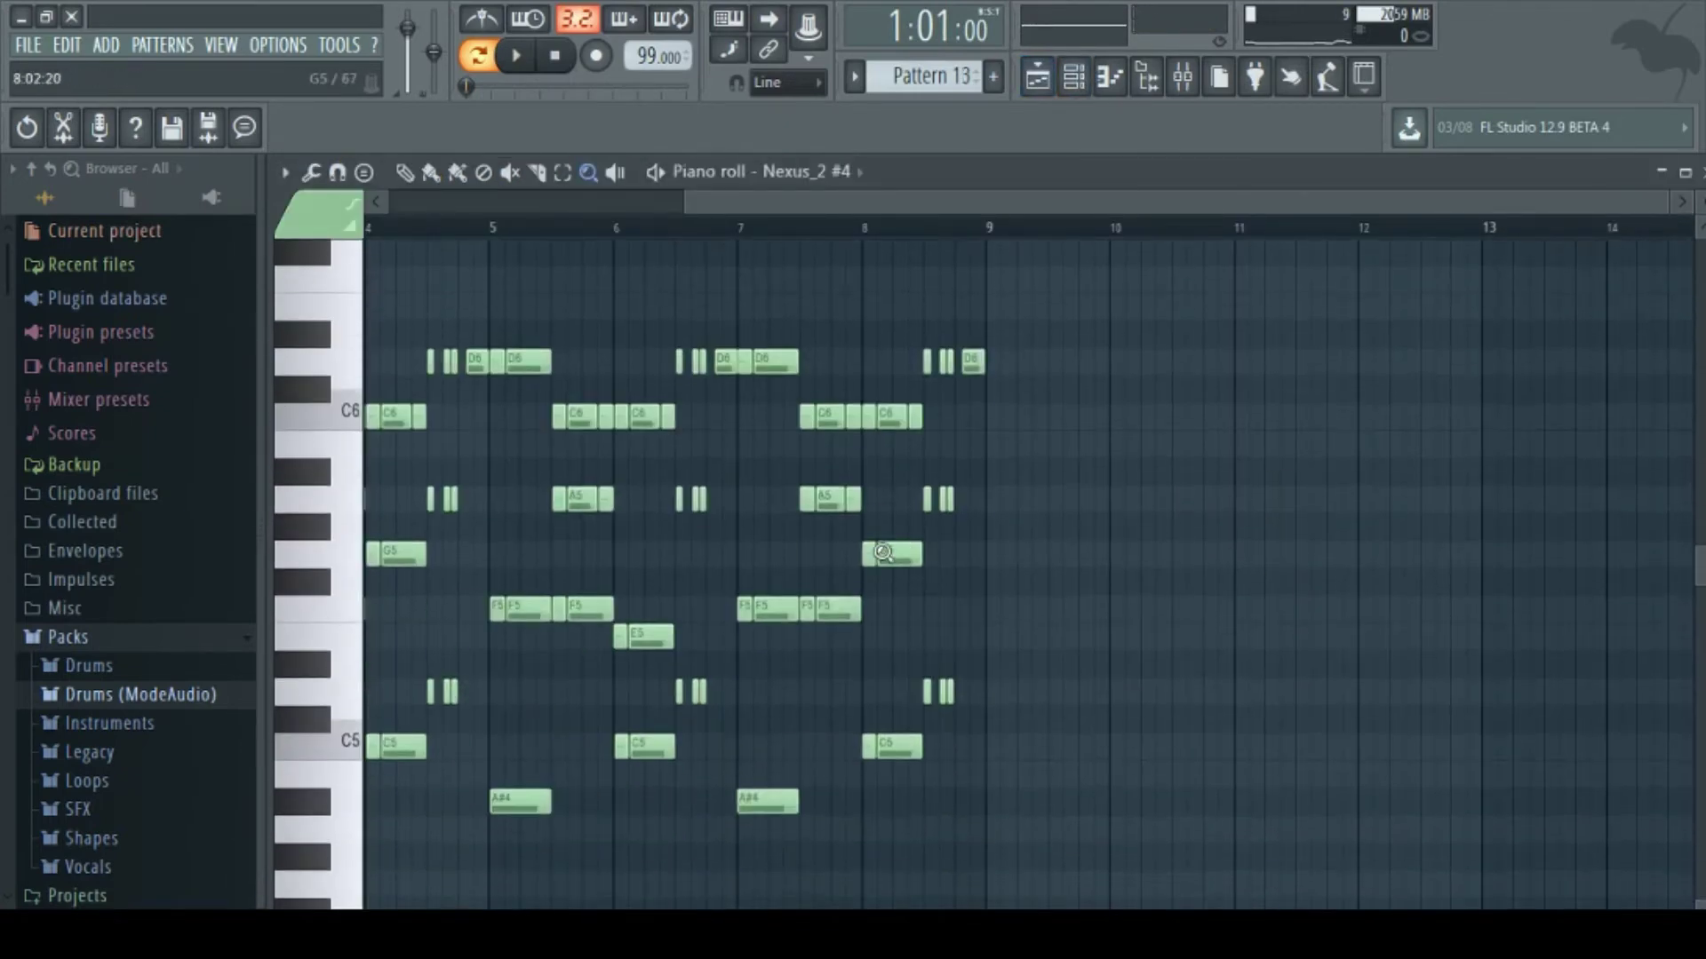
drag(884, 237, 479, 228)
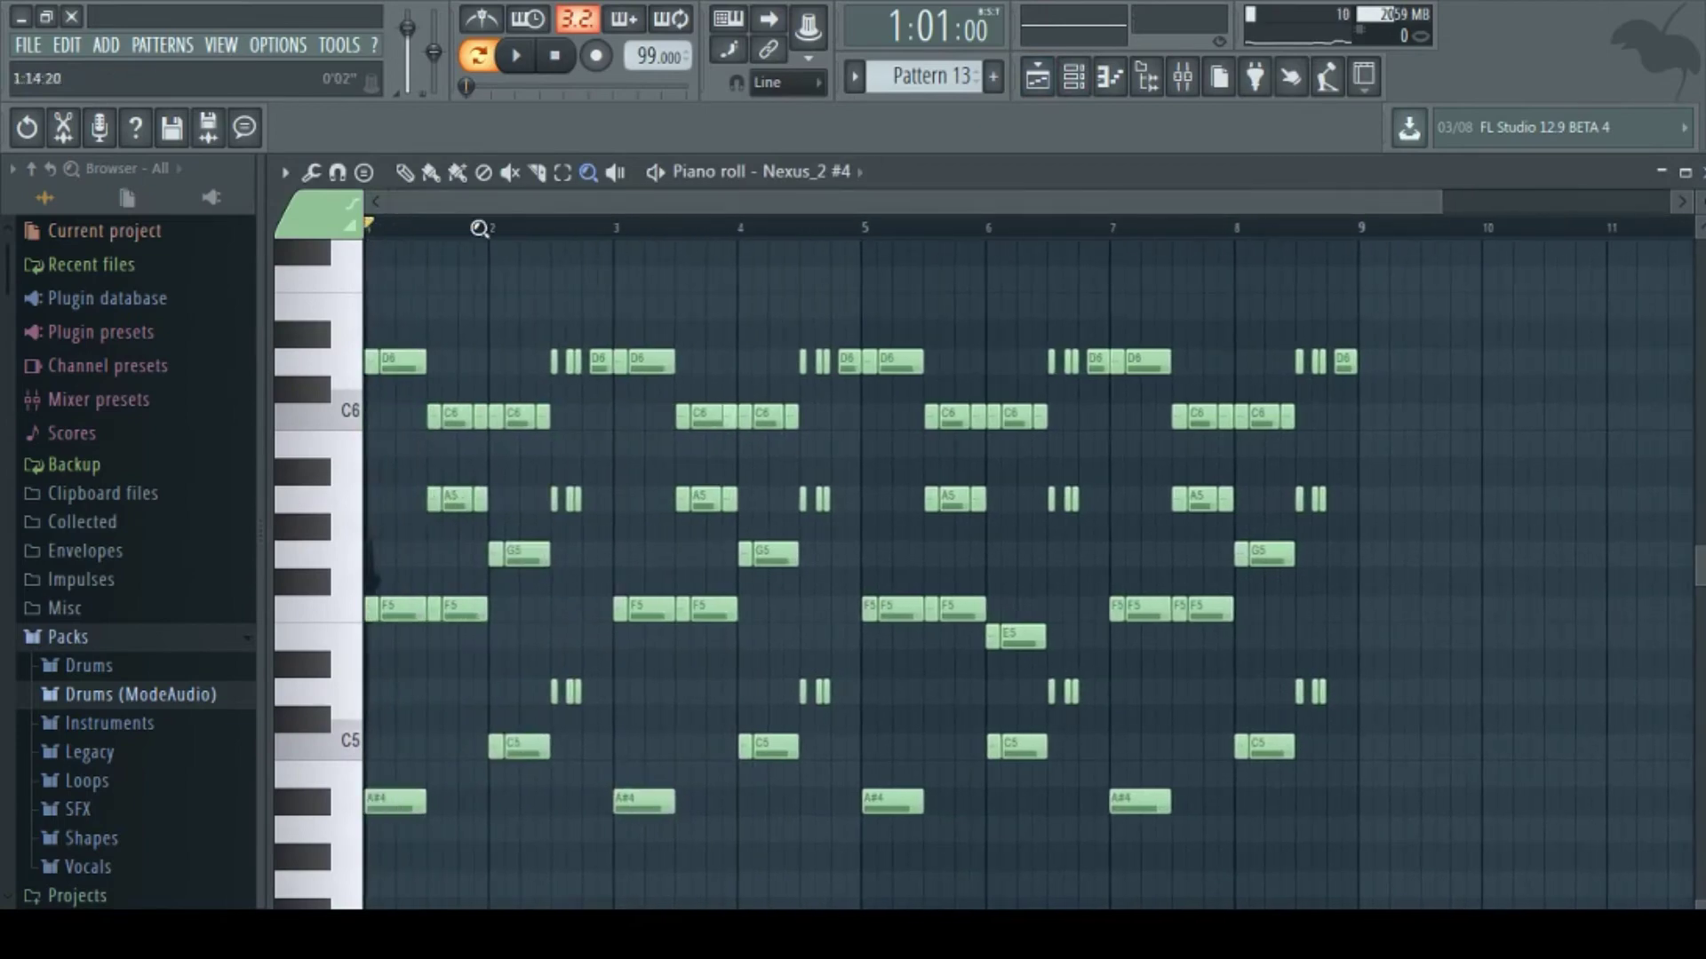
key(space)
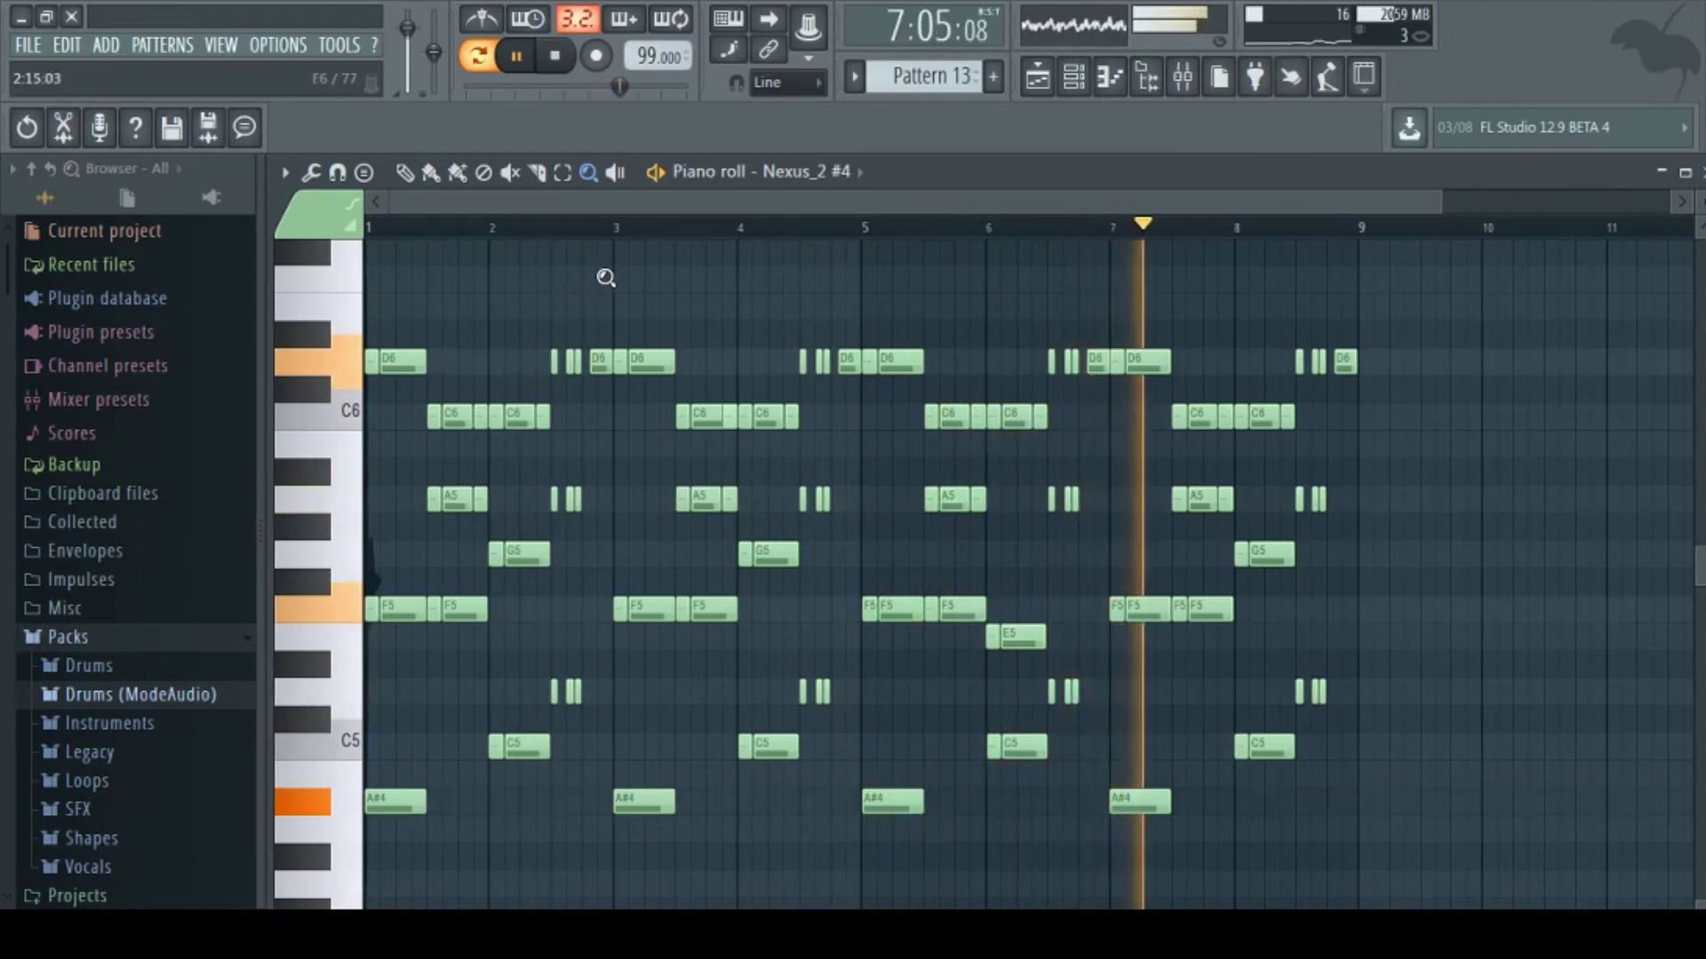
click(557, 60)
Step: Return to the playlist, switch playback to song mode, play the full arrangement through its last patterns and stop it
click(1038, 78)
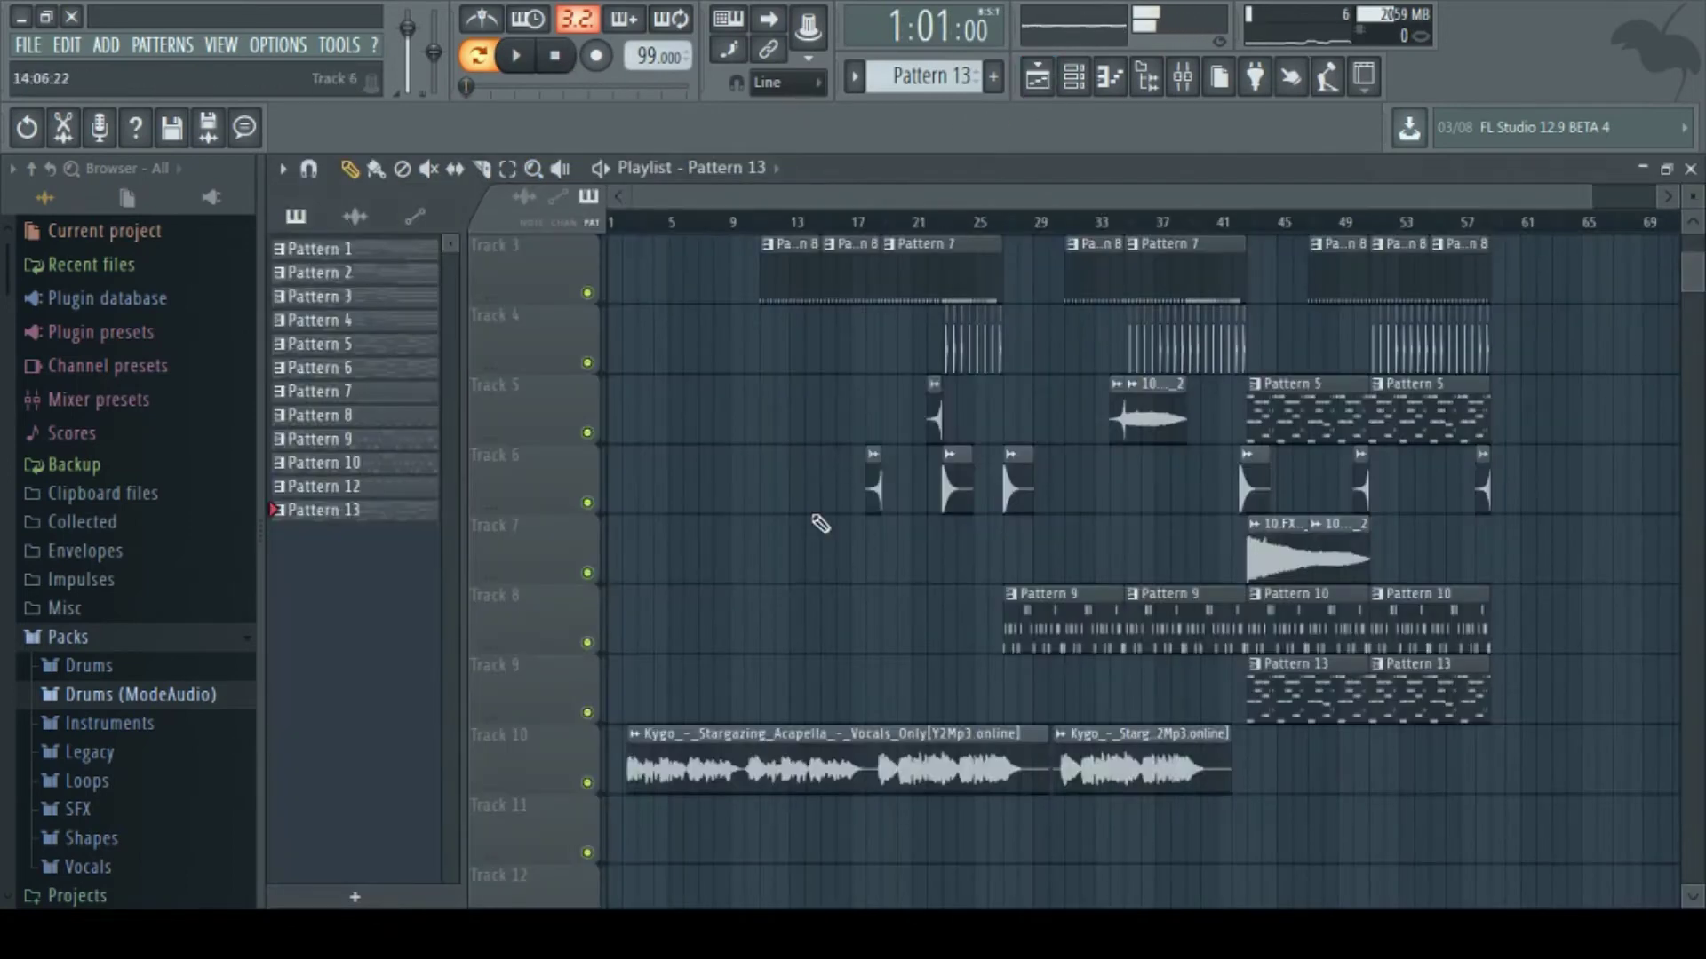
scroll(819, 524, up, 2)
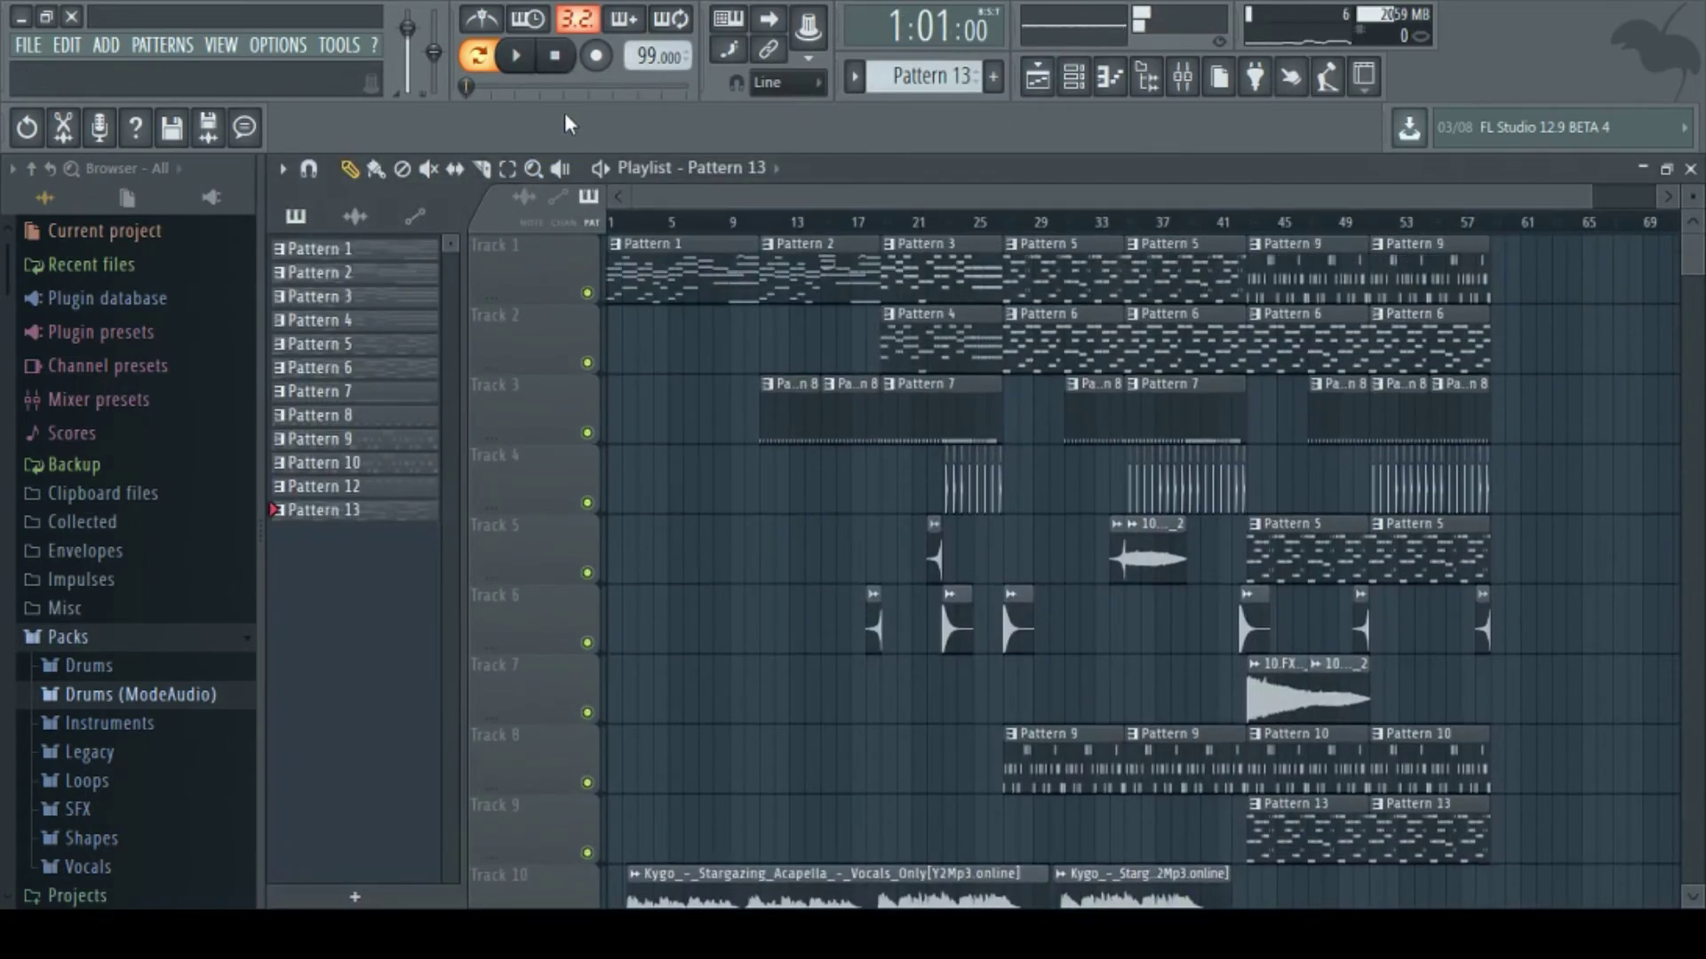
click(477, 55)
click(515, 55)
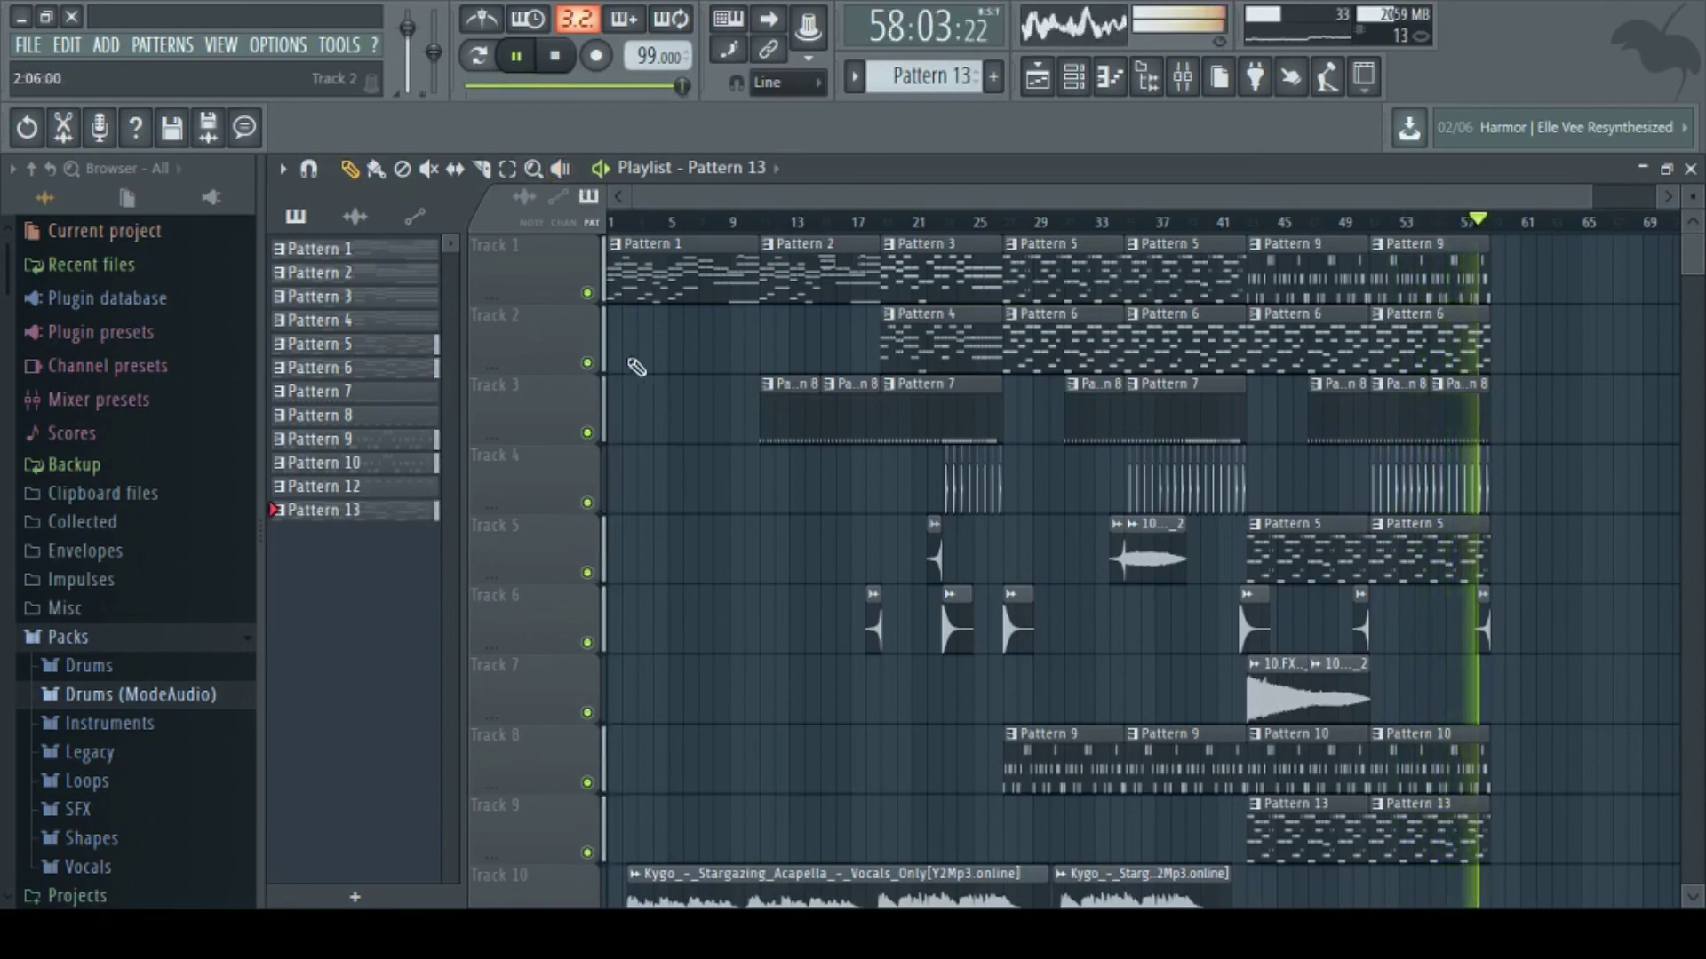
key(space)
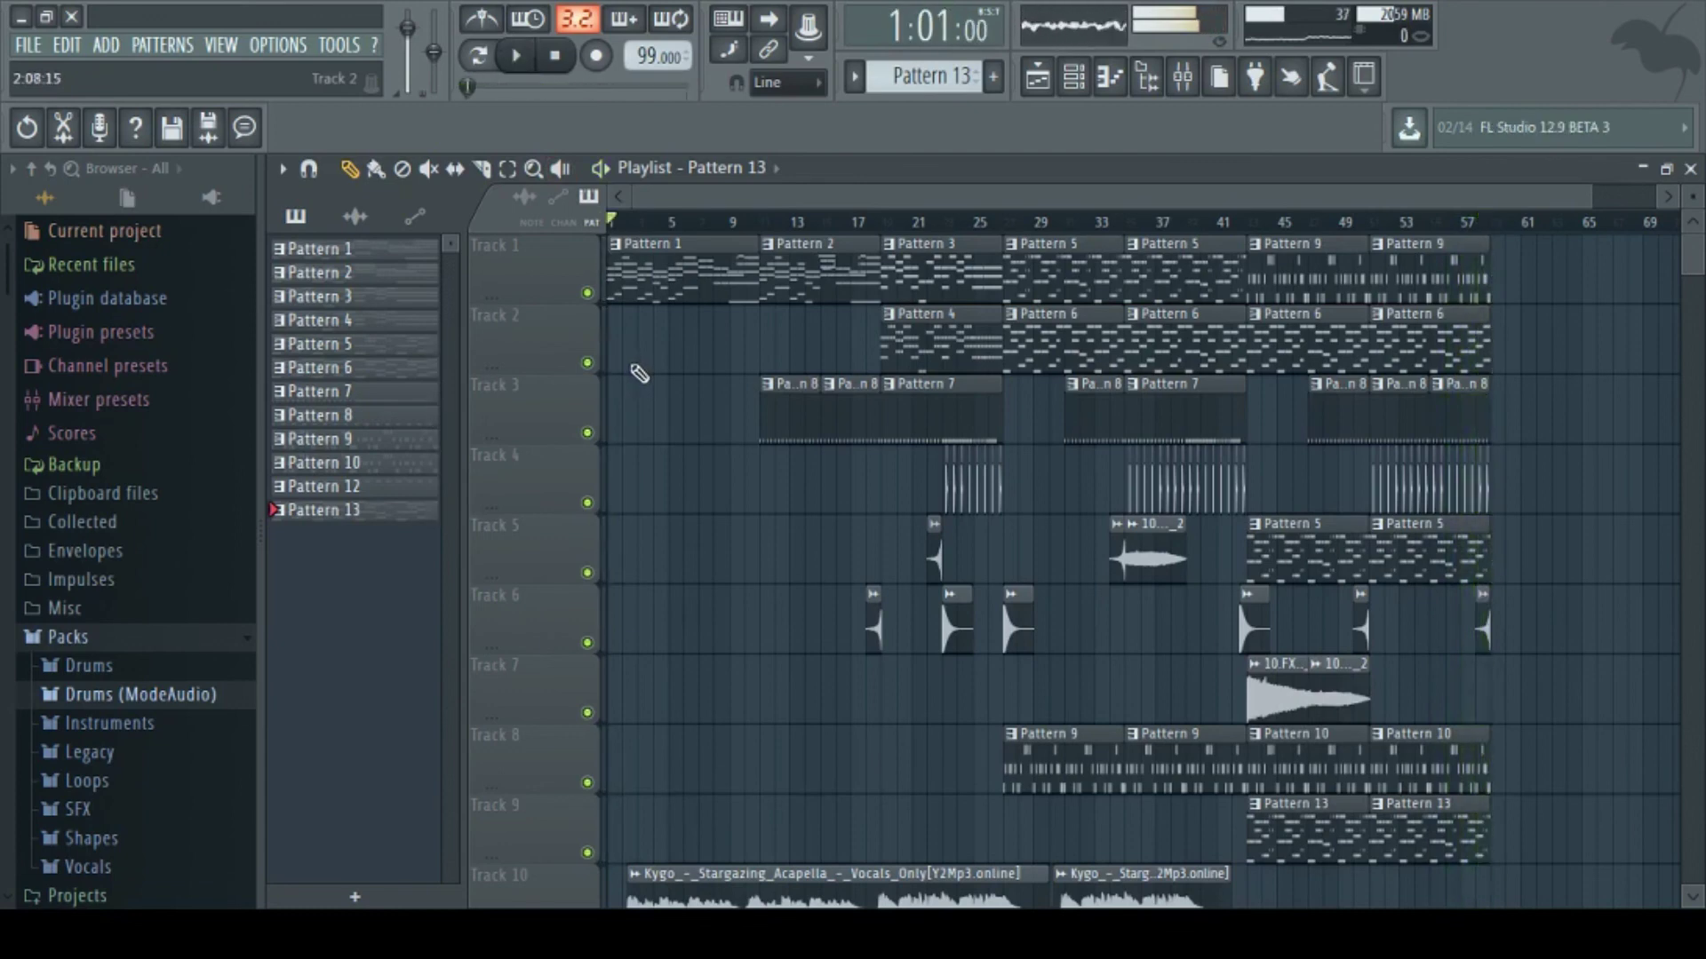